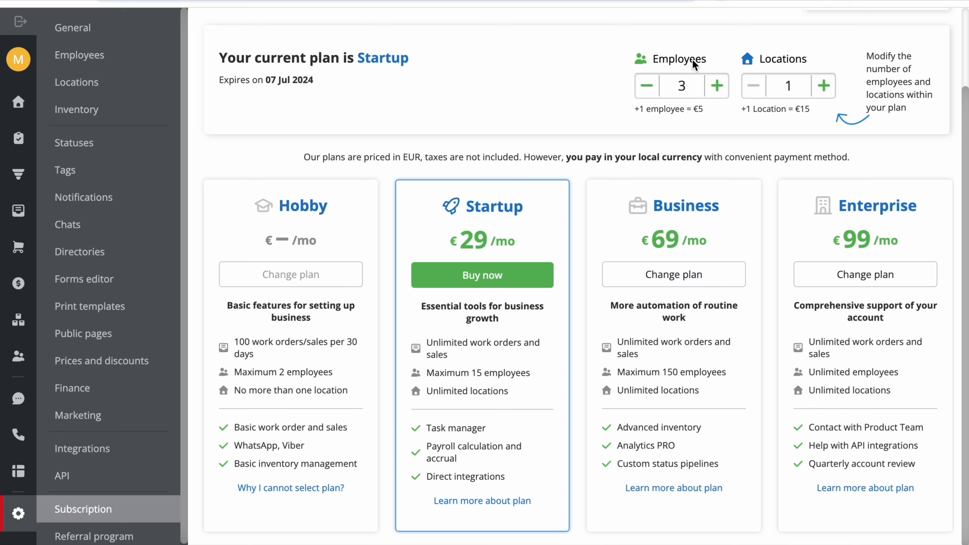
- Add a fourth employee seat to the subscription, bringing the price to €34/mon
click(722, 85)
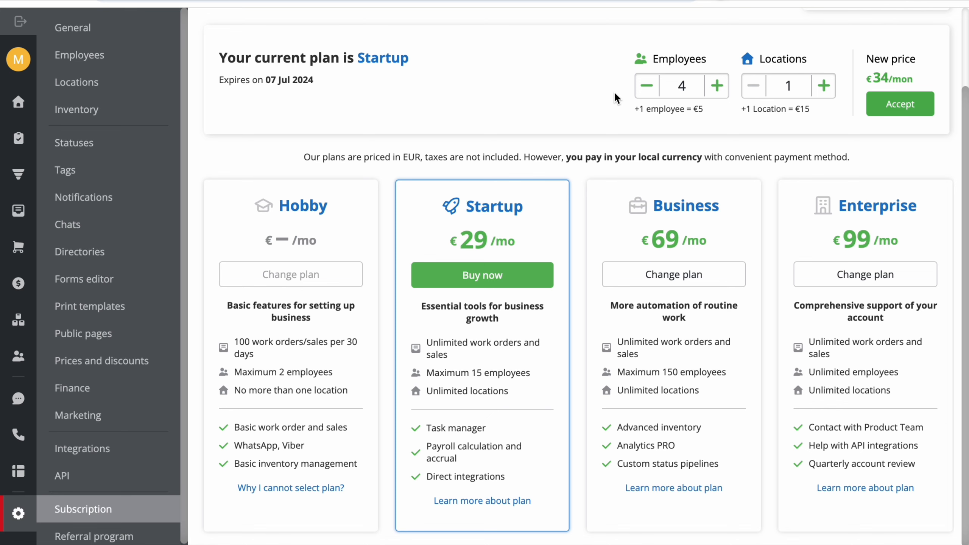
key(super+shift+5)
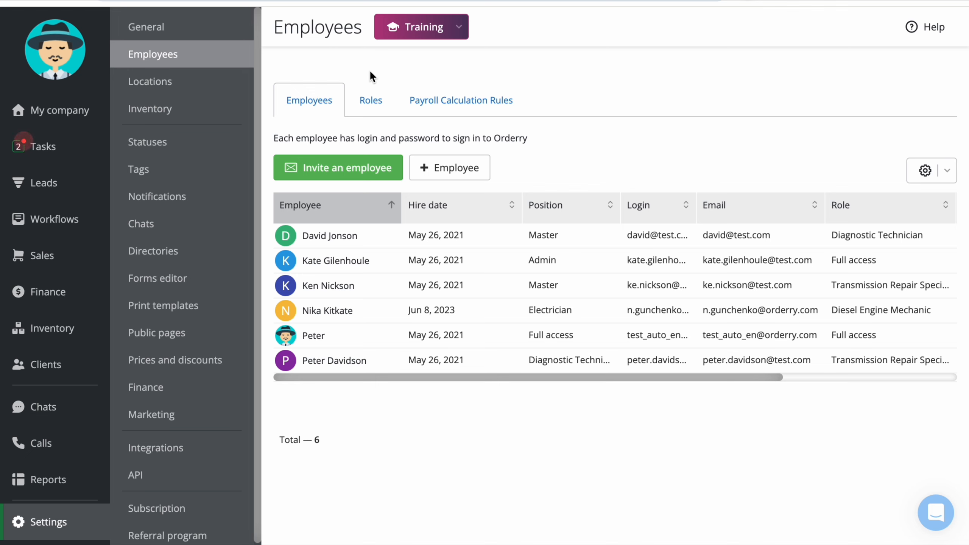
- Shorten the Diagnostic Technician role's title to Technician, keep Labors and services on, and save
click(372, 107)
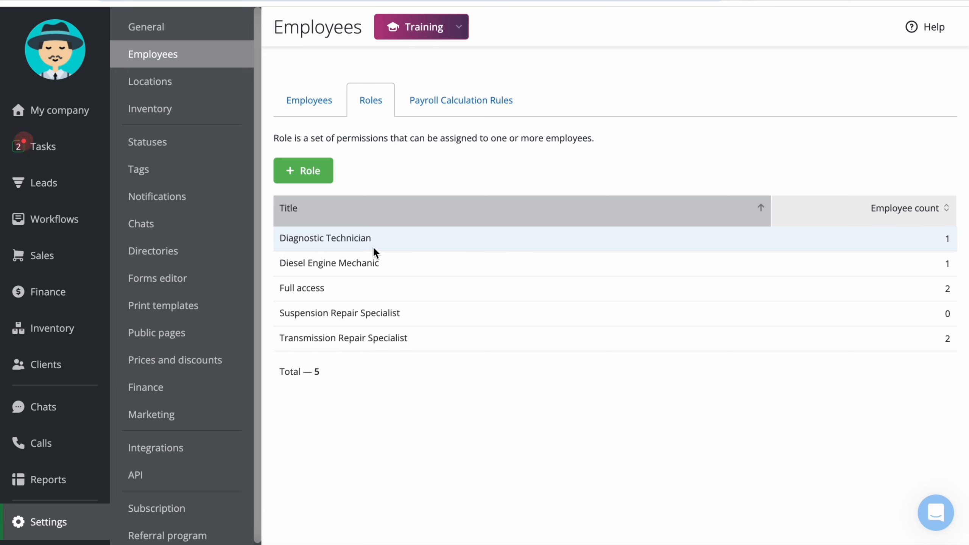
click(430, 242)
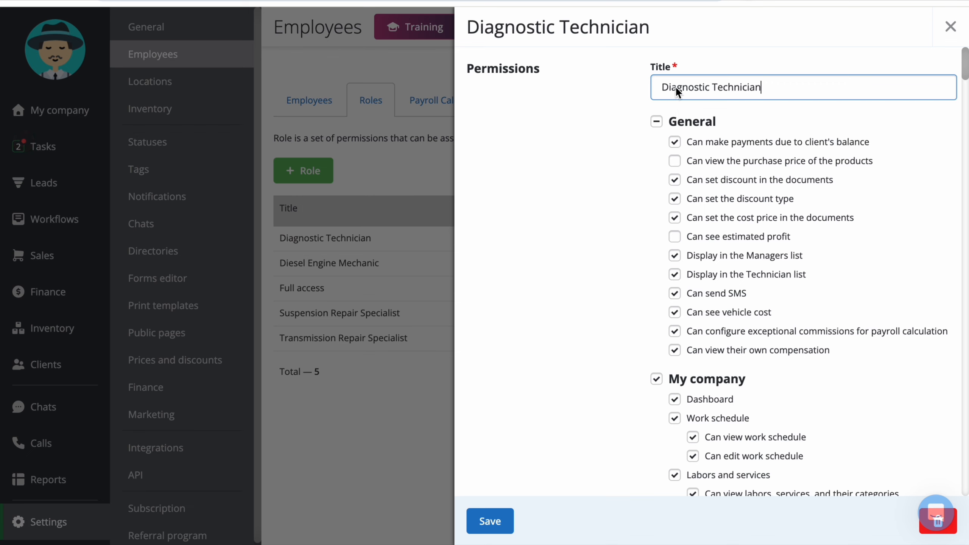
double_click(675, 86)
key(BackSpace)
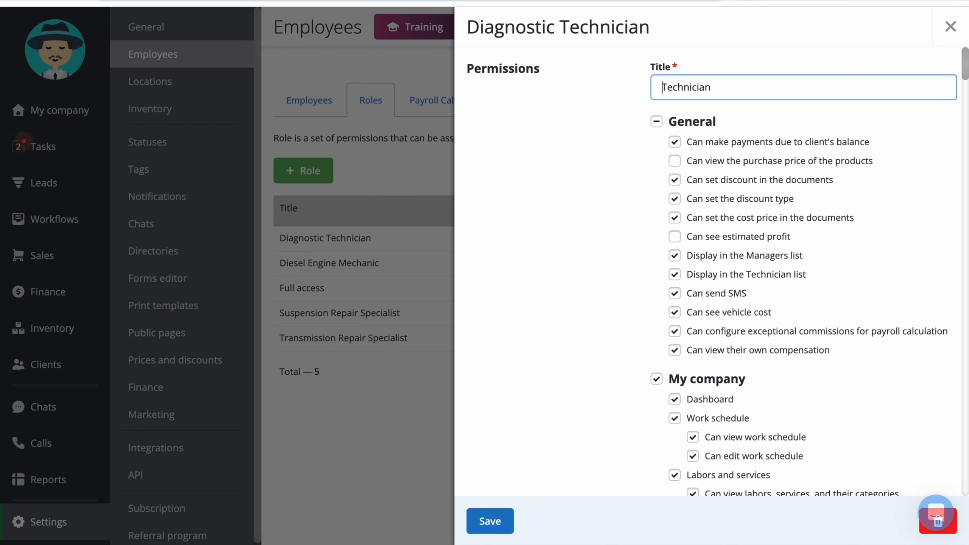
click(506, 108)
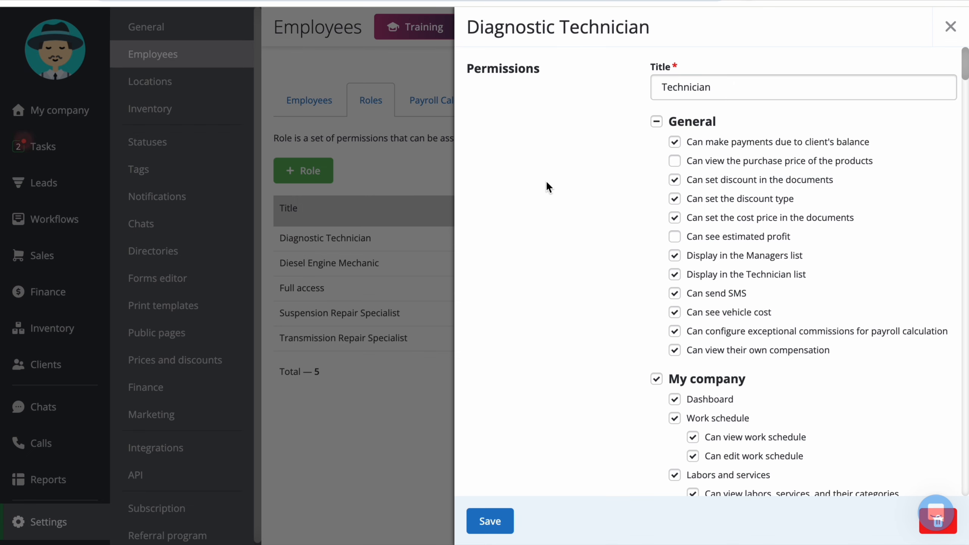
scroll(574, 278, down, 4)
click(674, 183)
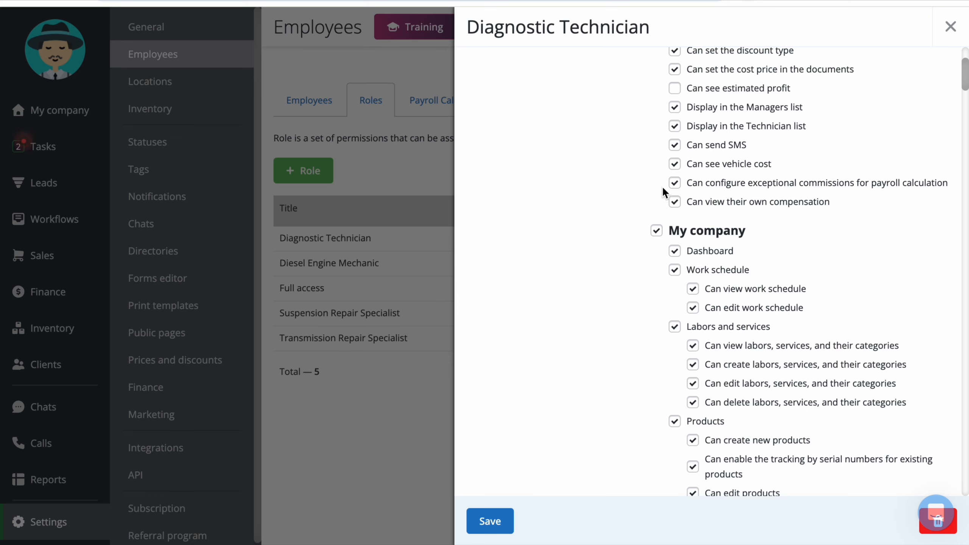
scroll(588, 279, down, 2)
click(674, 267)
click(673, 267)
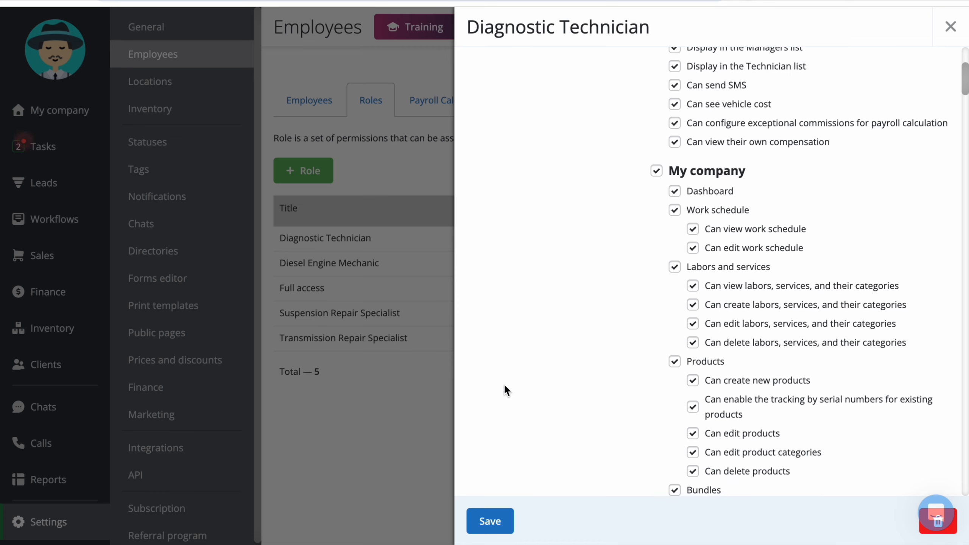
click(490, 519)
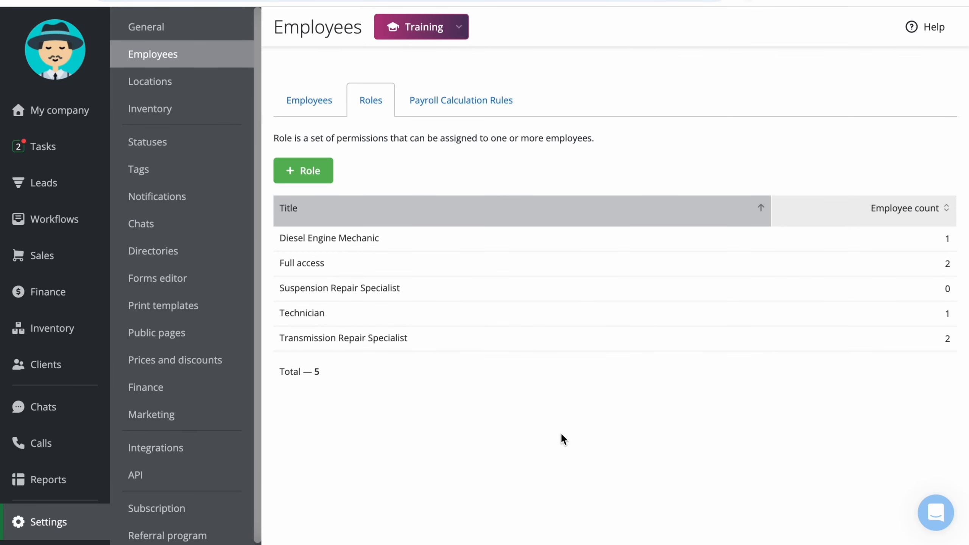
- Start a new role without permission to view labors and services or any lead permissions
click(317, 179)
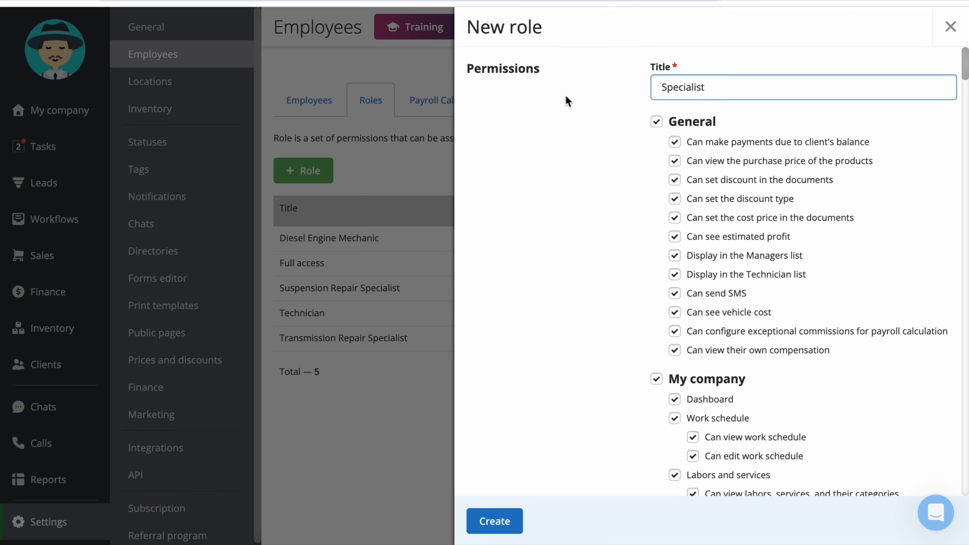
scroll(566, 100, down, 9)
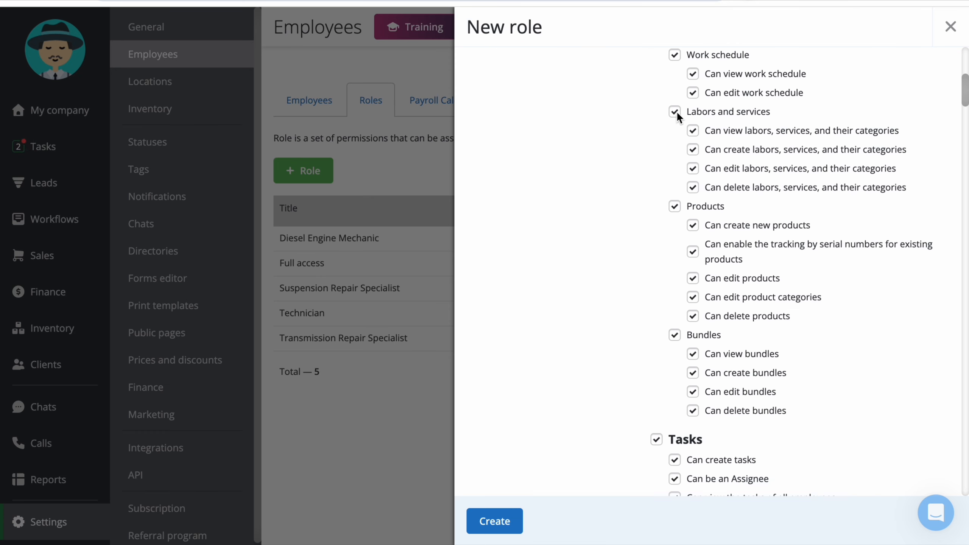
click(691, 130)
scroll(610, 237, down, 4)
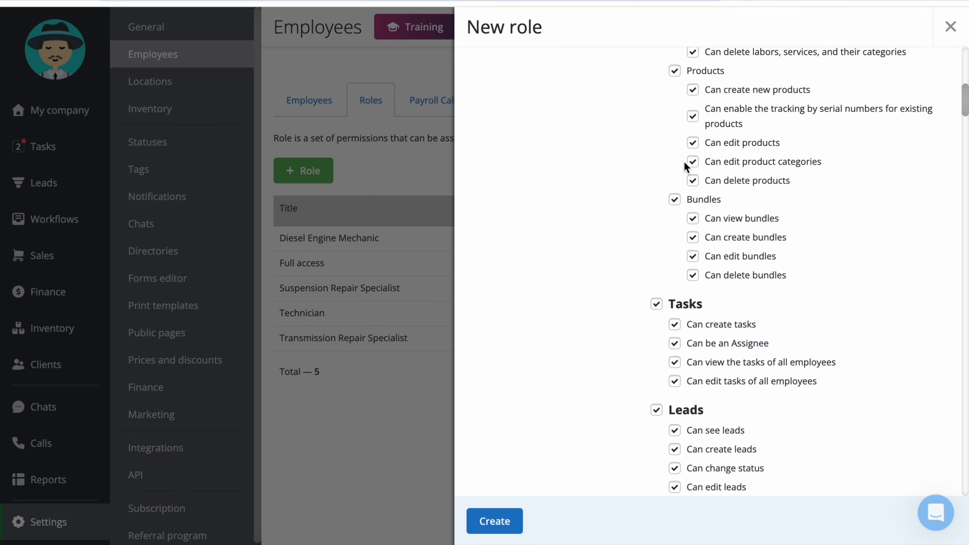
scroll(604, 305, down, 6)
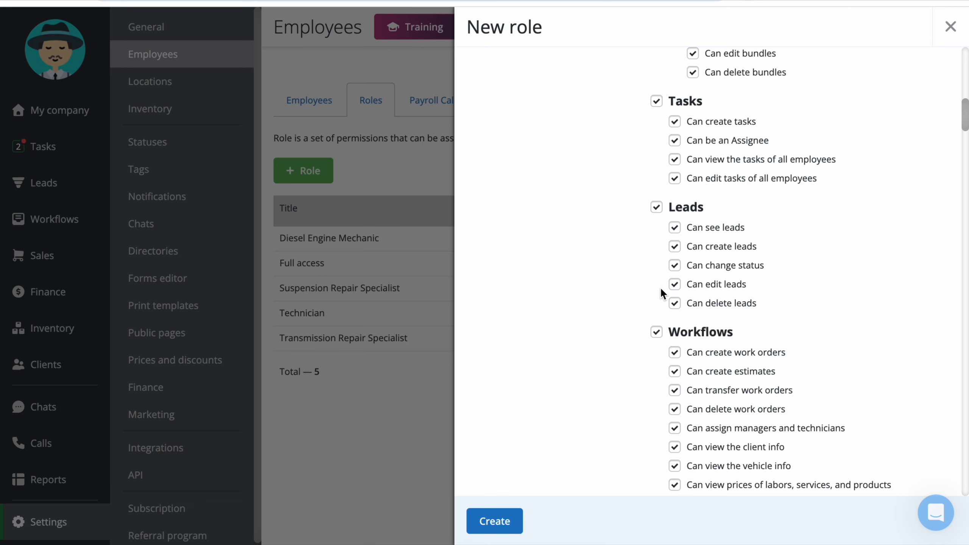
click(658, 207)
- Limit the new role's work order access to My orders
scroll(608, 228, down, 10)
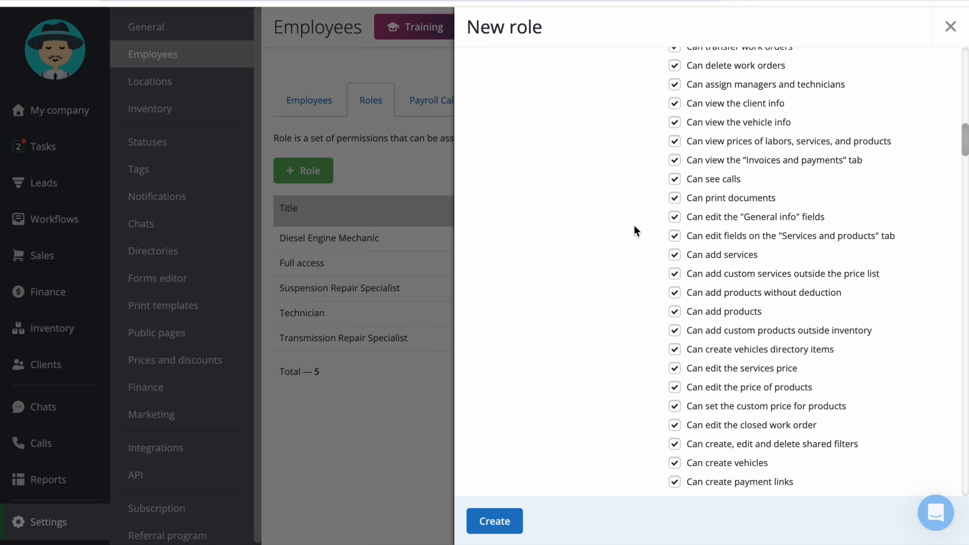
scroll(643, 240, down, 20)
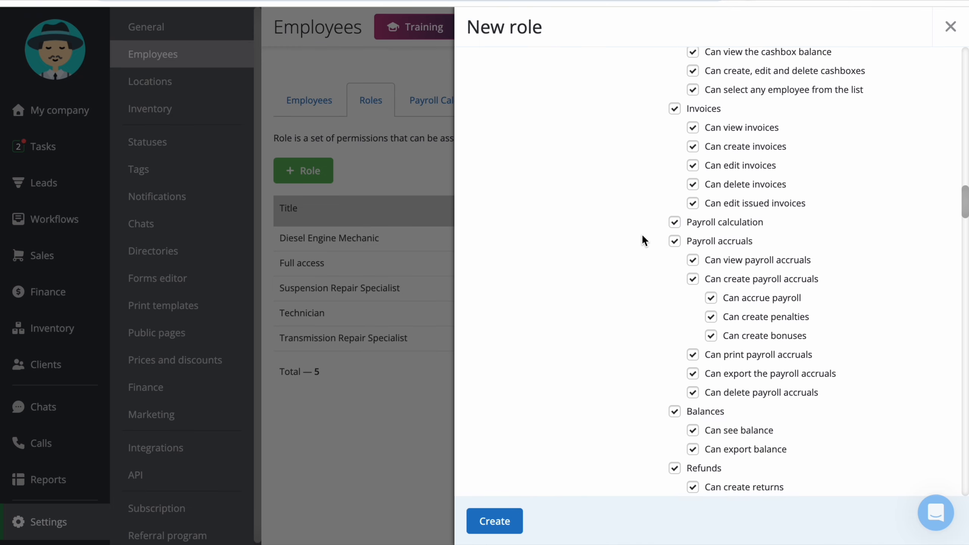
scroll(643, 237, down, 8)
scroll(643, 237, down, 20)
scroll(642, 237, down, 20)
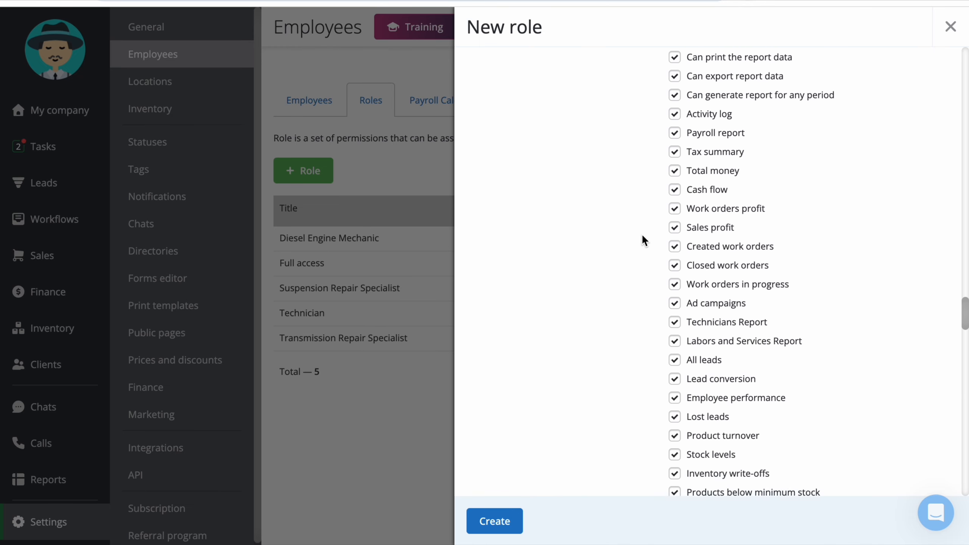
scroll(642, 233, down, 3)
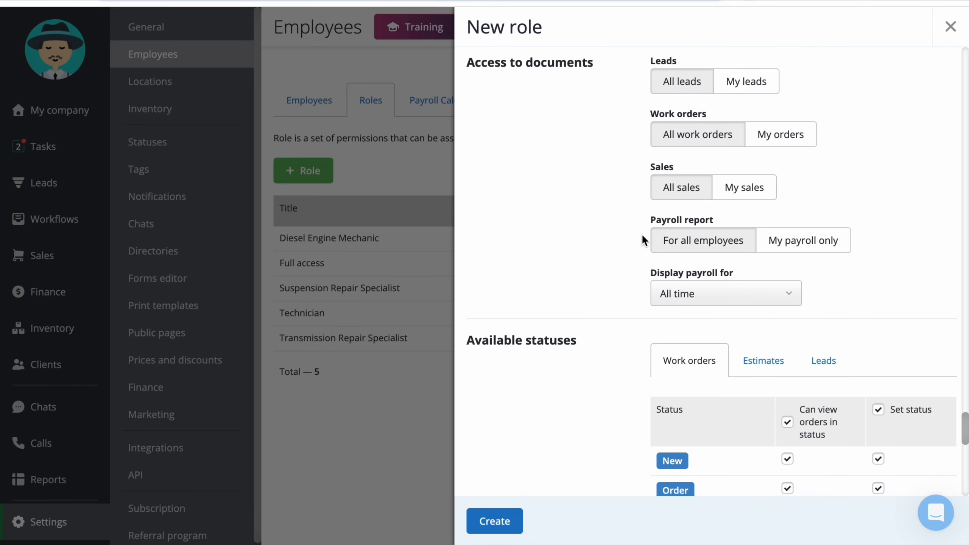
scroll(641, 233, up, 3)
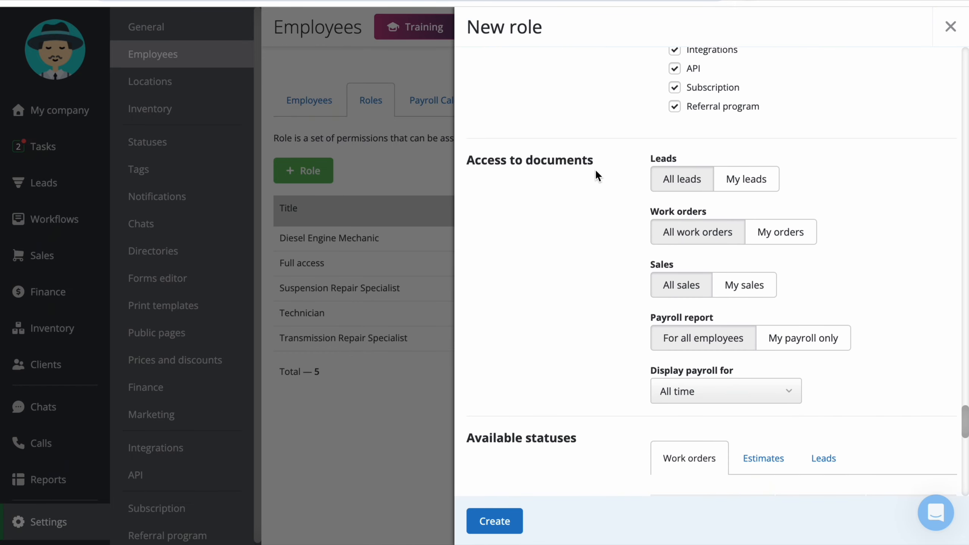
click(791, 240)
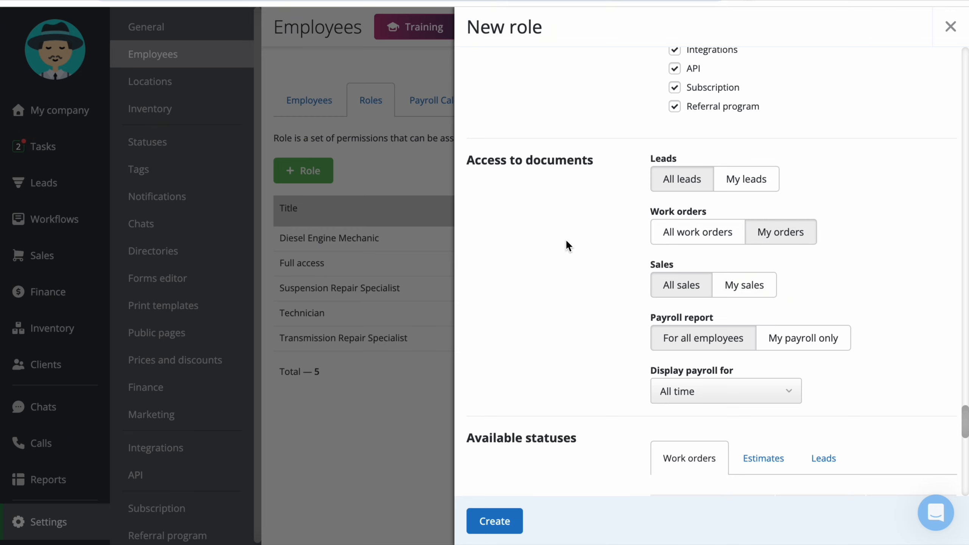
- Keep work orders at My orders, limit sales to My sales, and leave payroll display at All time
scroll(567, 242, down, 3)
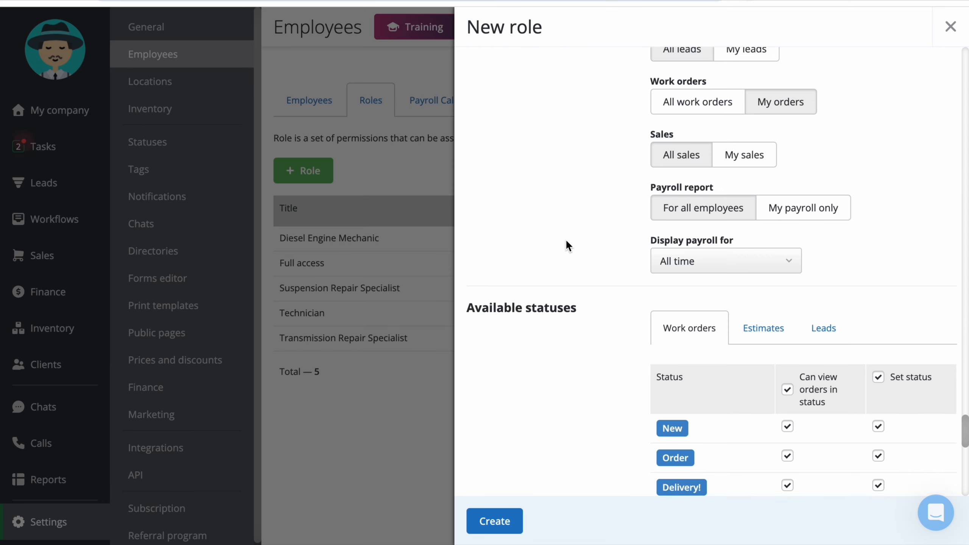
click(692, 103)
click(775, 101)
click(748, 54)
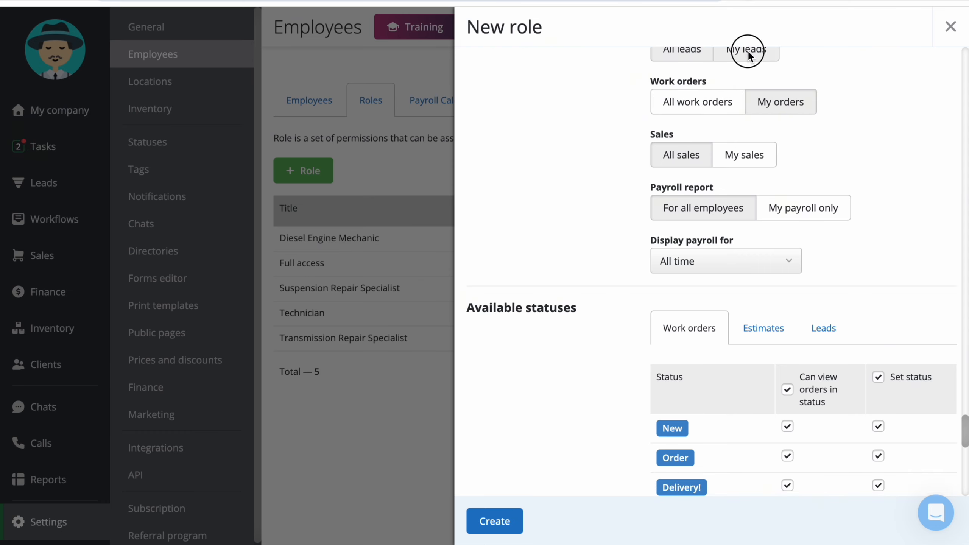
click(733, 148)
scroll(592, 223, down, 2)
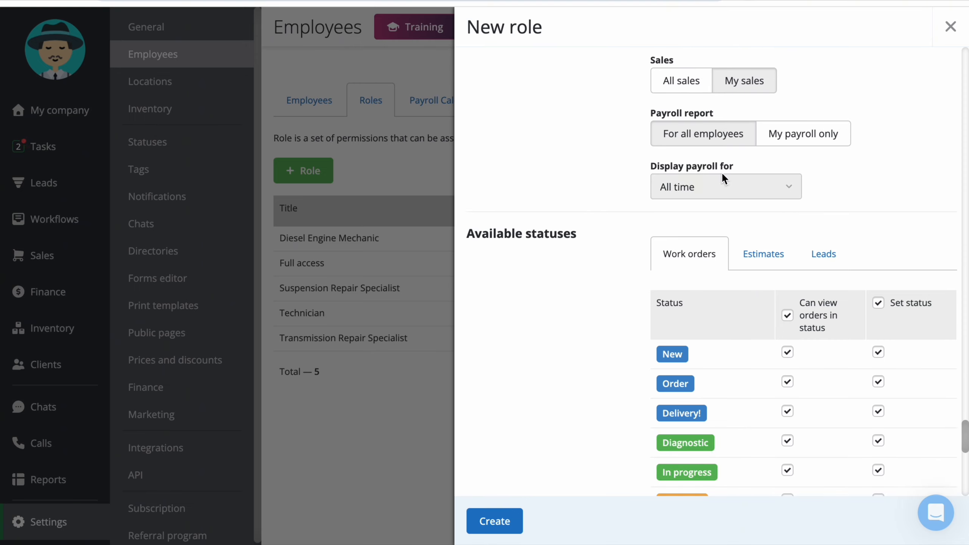
click(742, 187)
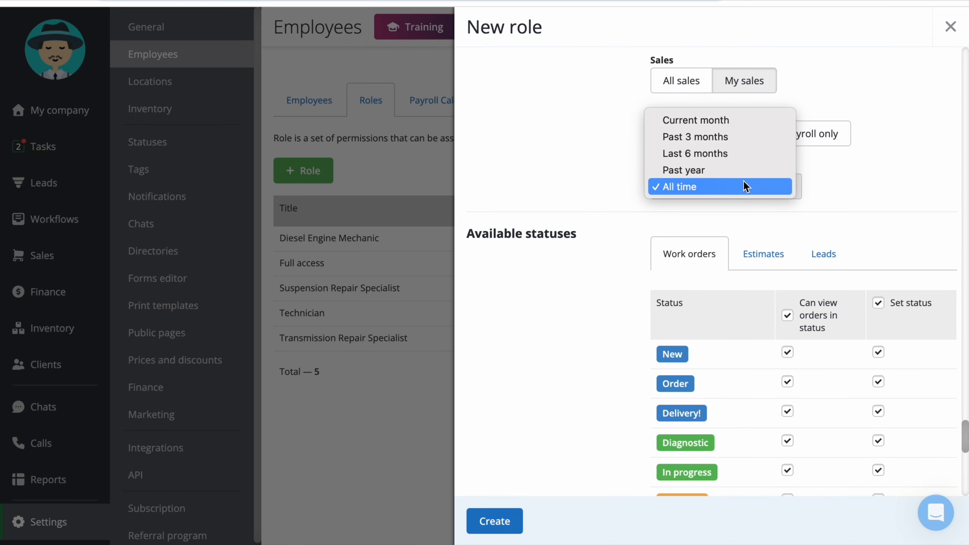
click(844, 201)
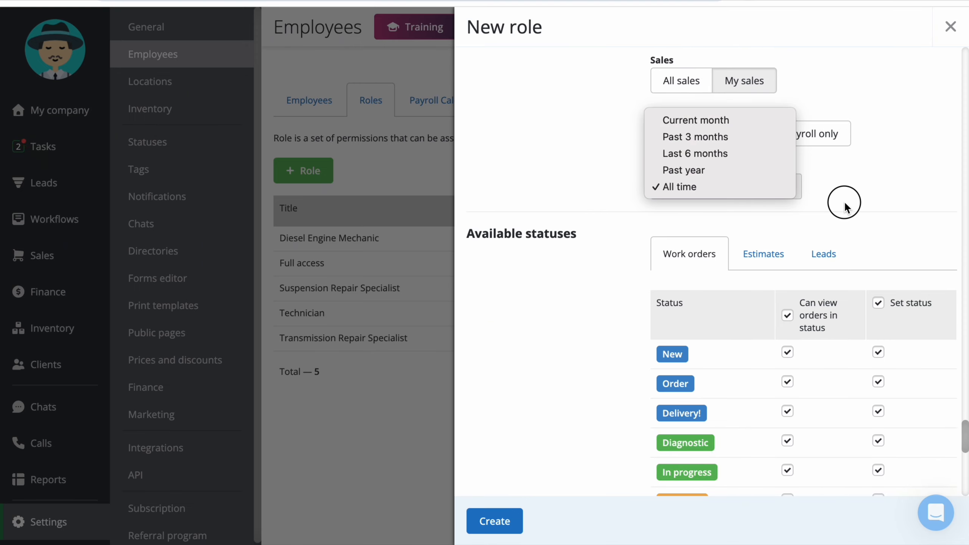
scroll(844, 201, down, 4)
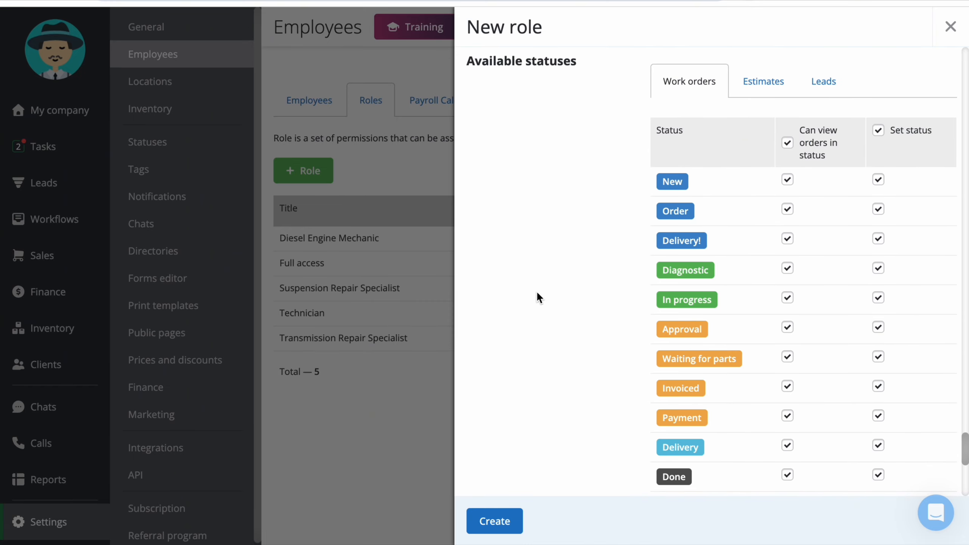
- Hide Delivery-status orders from the role and stop it setting orders to In progress
scroll(537, 294, down, 3)
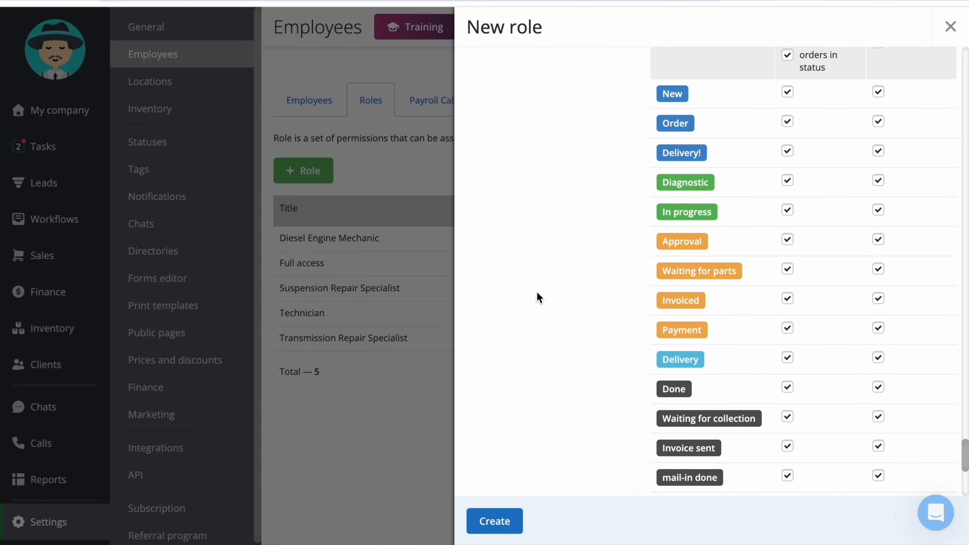
click(787, 359)
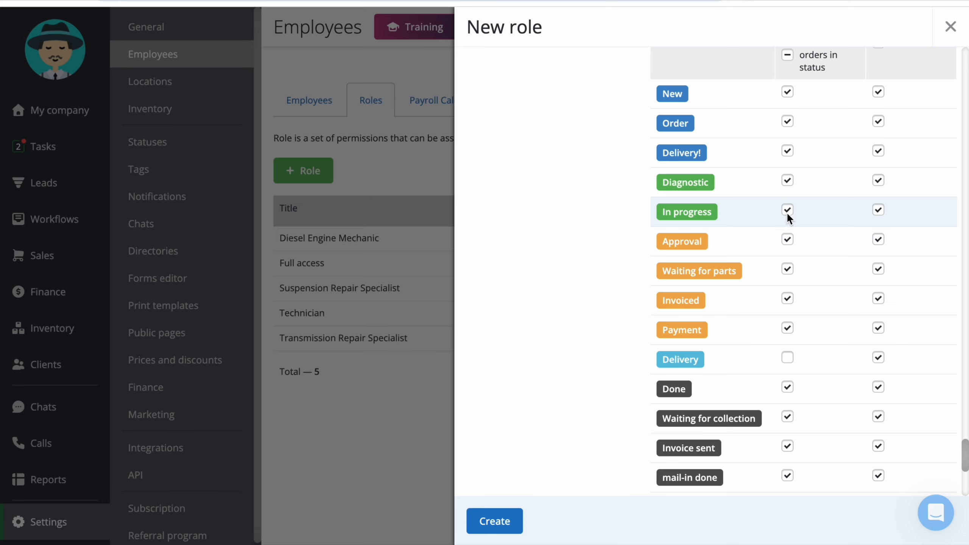
click(878, 210)
- Clear all service and product price access and create the Specialist role
scroll(876, 211, up, 1)
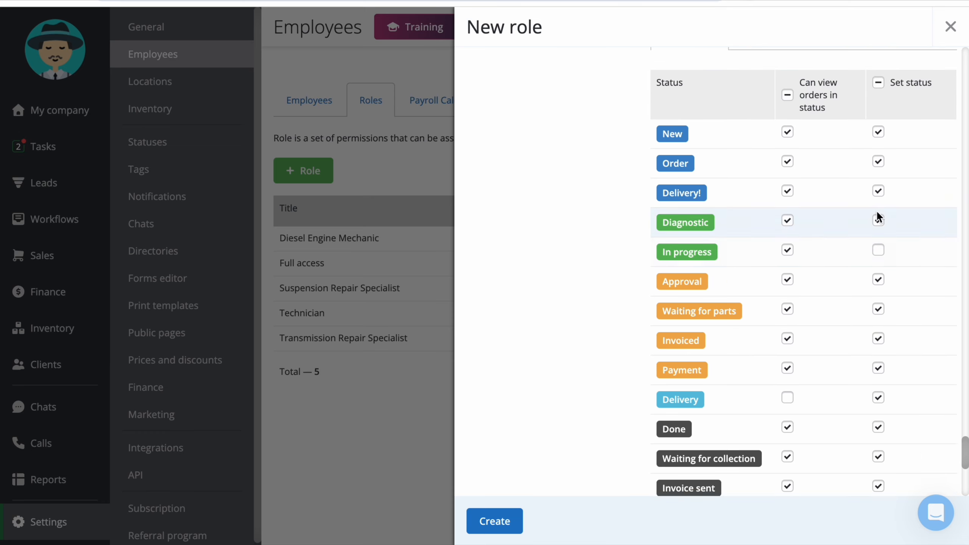
scroll(532, 284, down, 10)
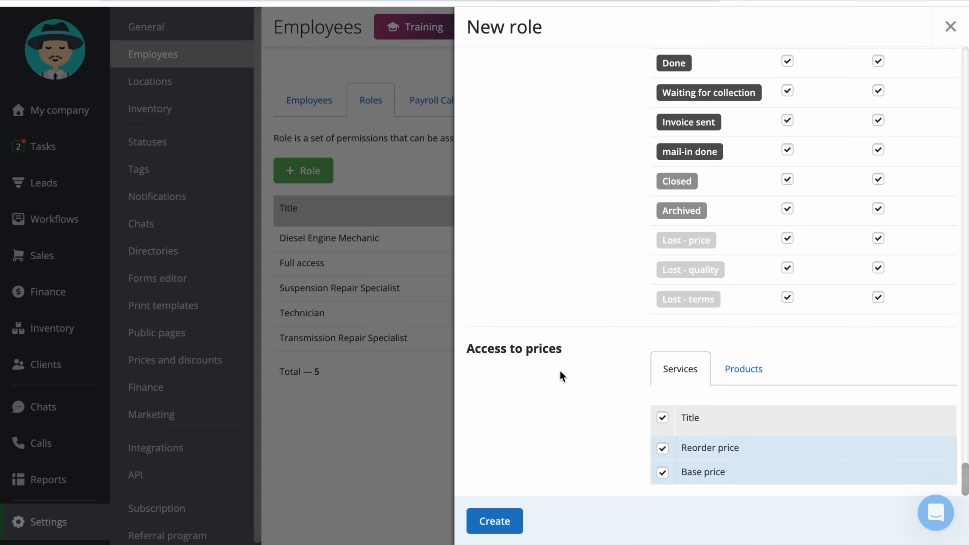
click(663, 417)
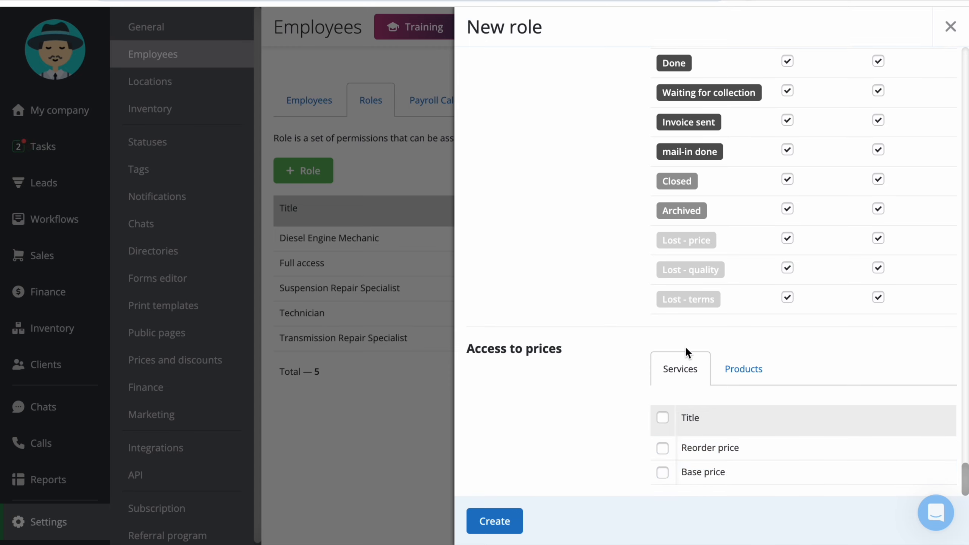
click(747, 368)
scroll(601, 423, down, 1)
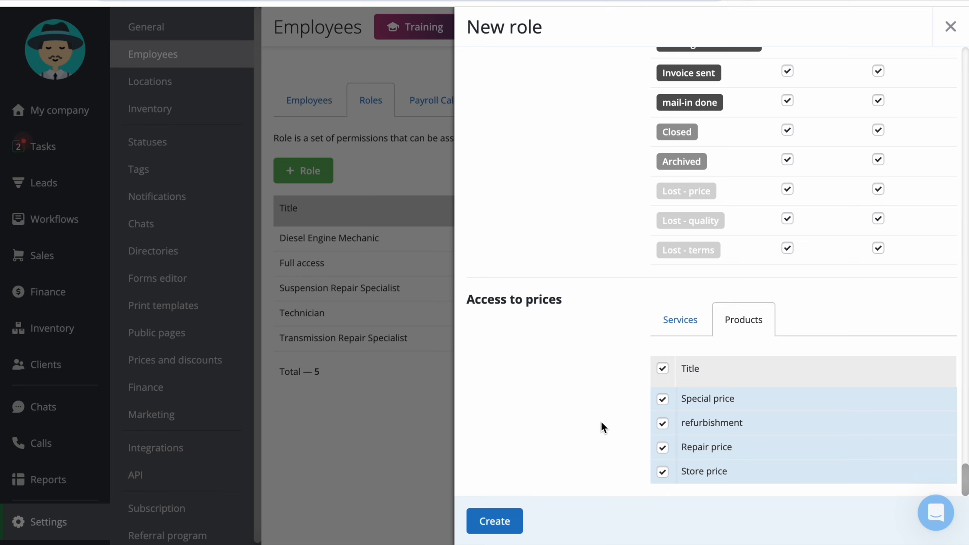
click(662, 370)
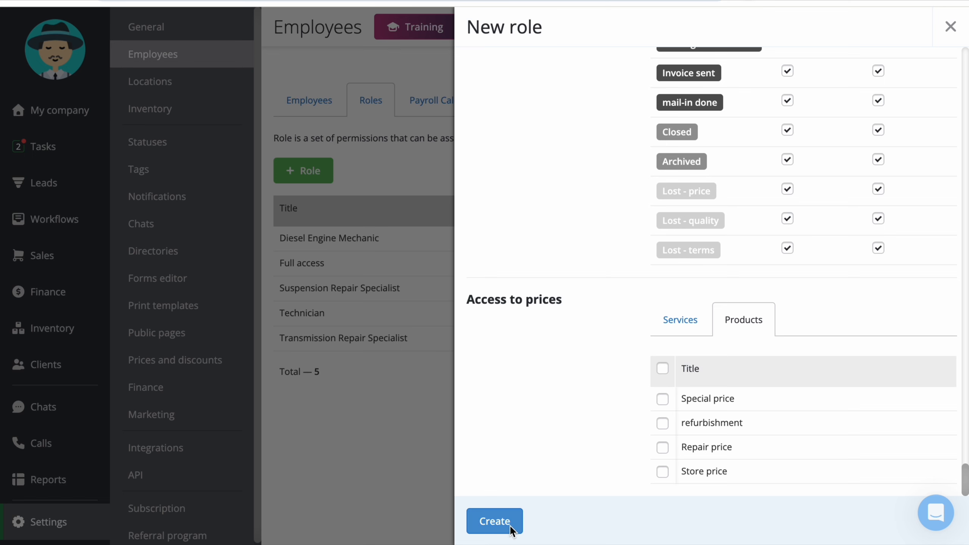
click(493, 515)
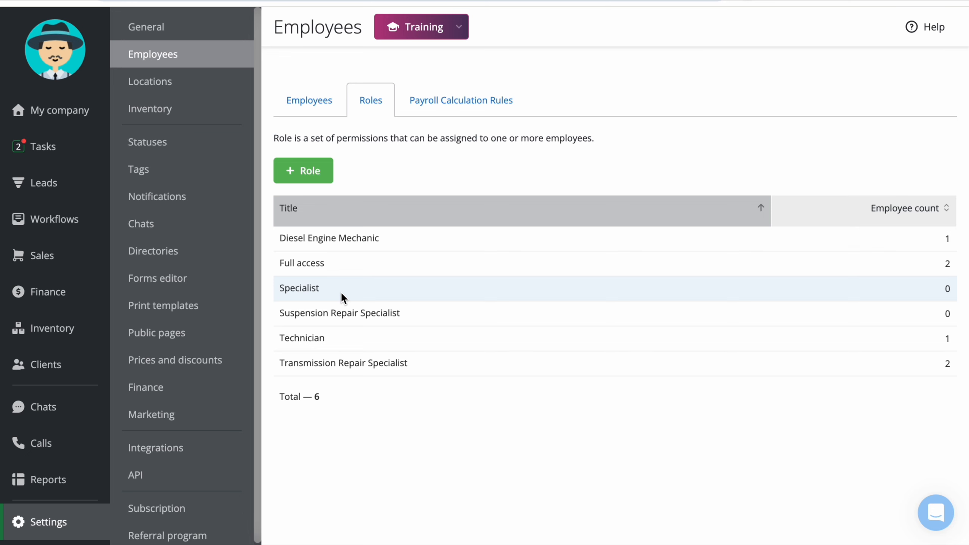
- Delete the Specialist role and confirm the deletion, leaving five roles
click(382, 288)
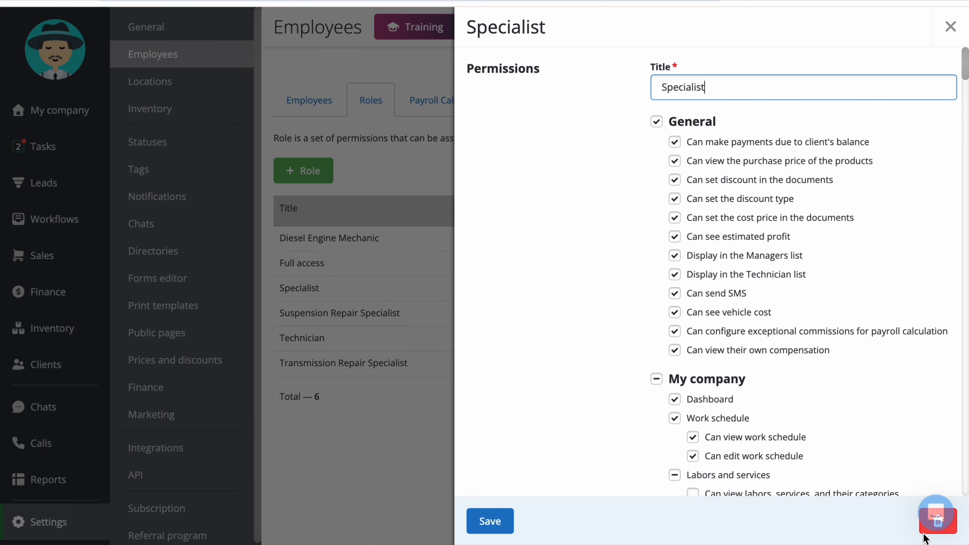
click(366, 433)
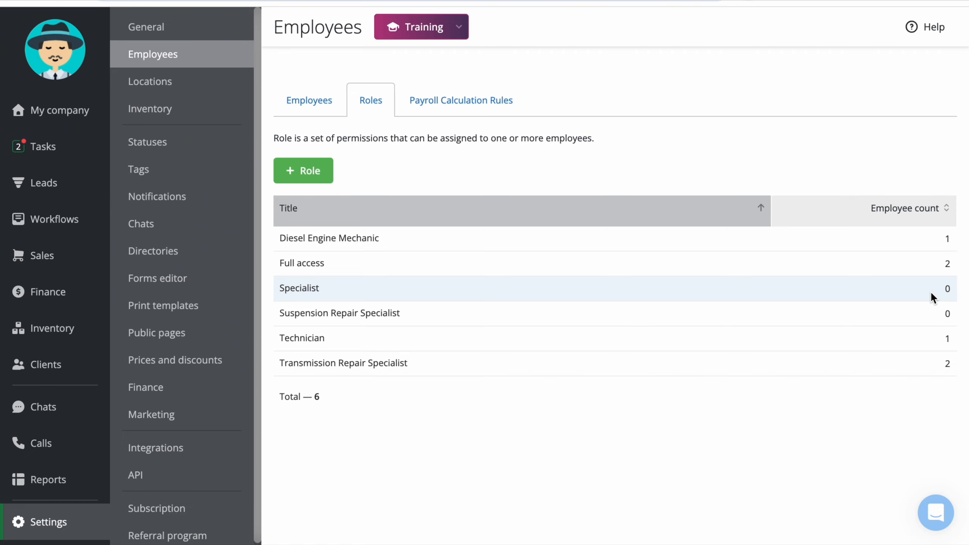
click(893, 284)
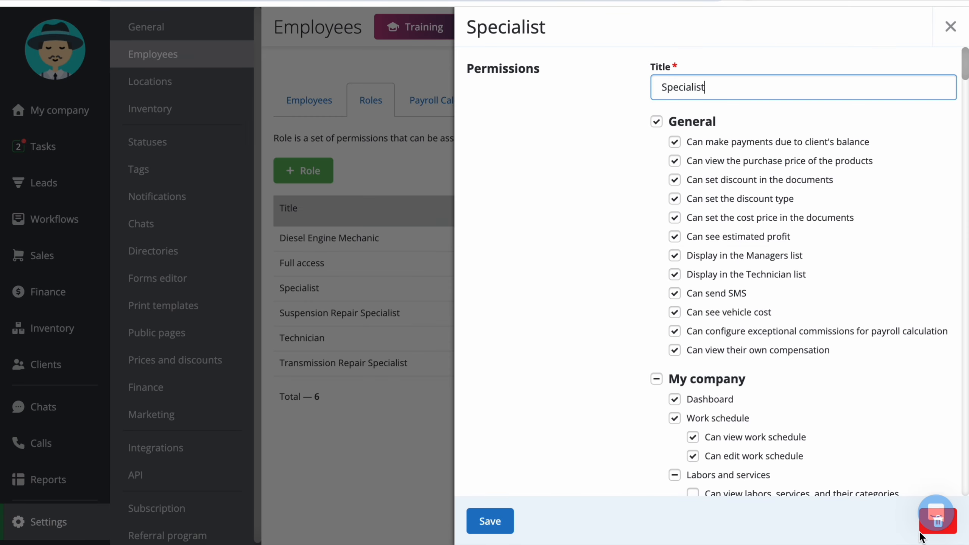
click(938, 520)
click(392, 298)
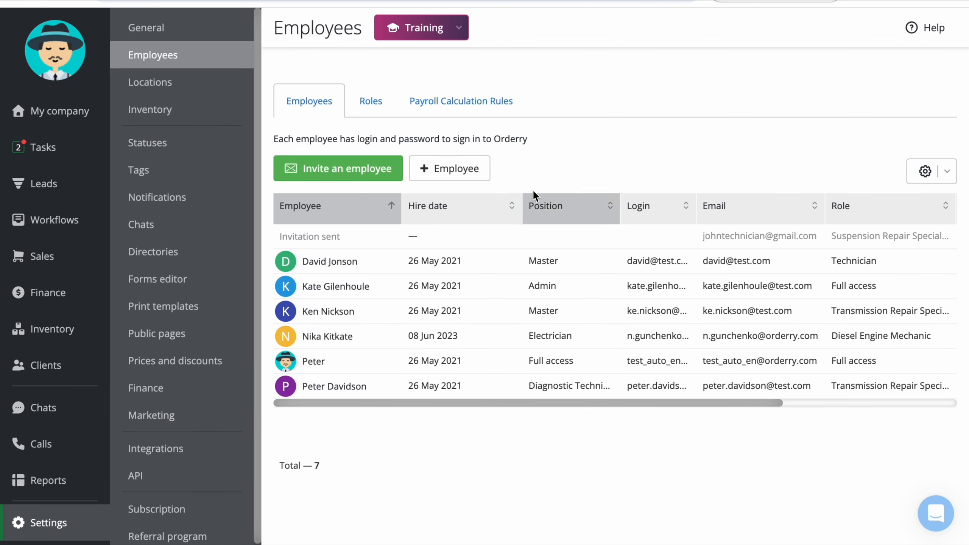
- Start a new employee with their first name, e-mail, login and a pasted password
click(463, 170)
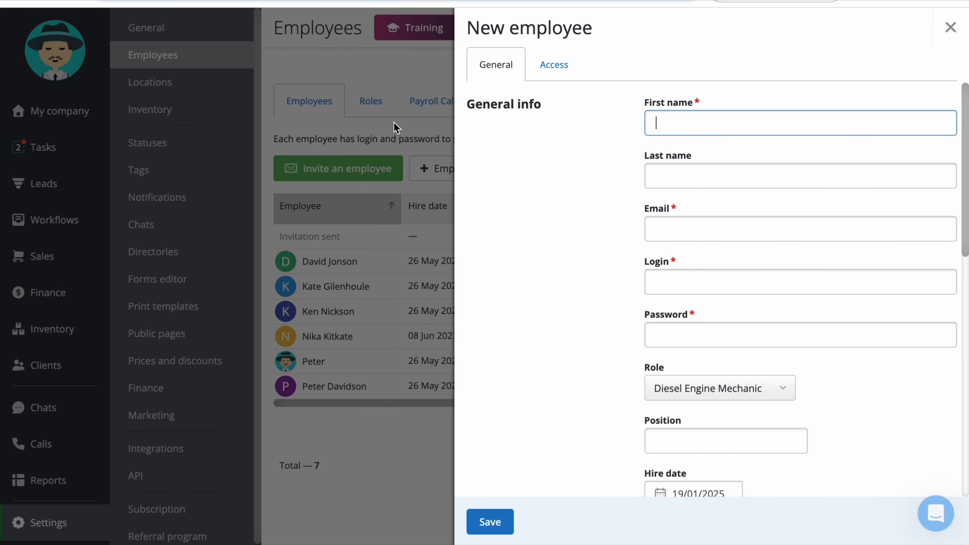
text(Andrew)
key(Tab)
key(Tab)
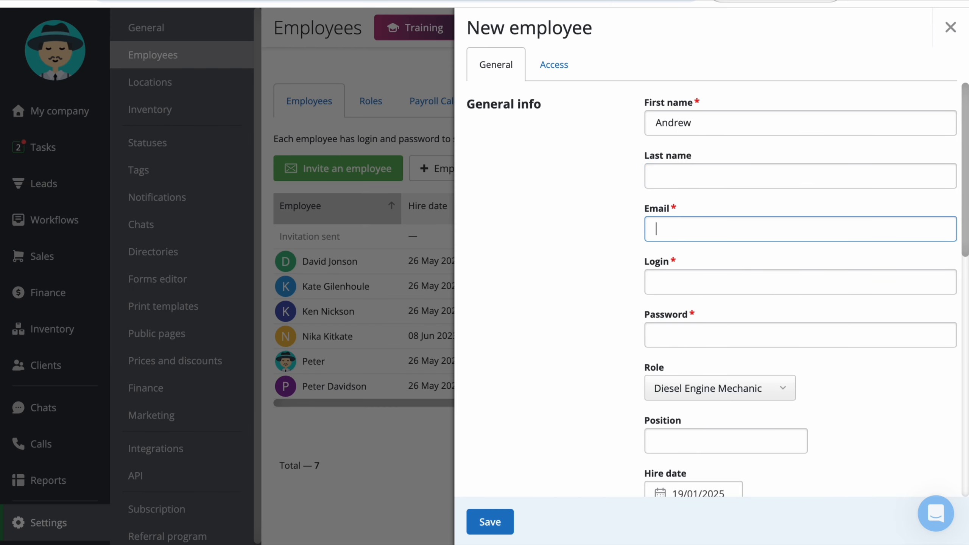
key(Tab)
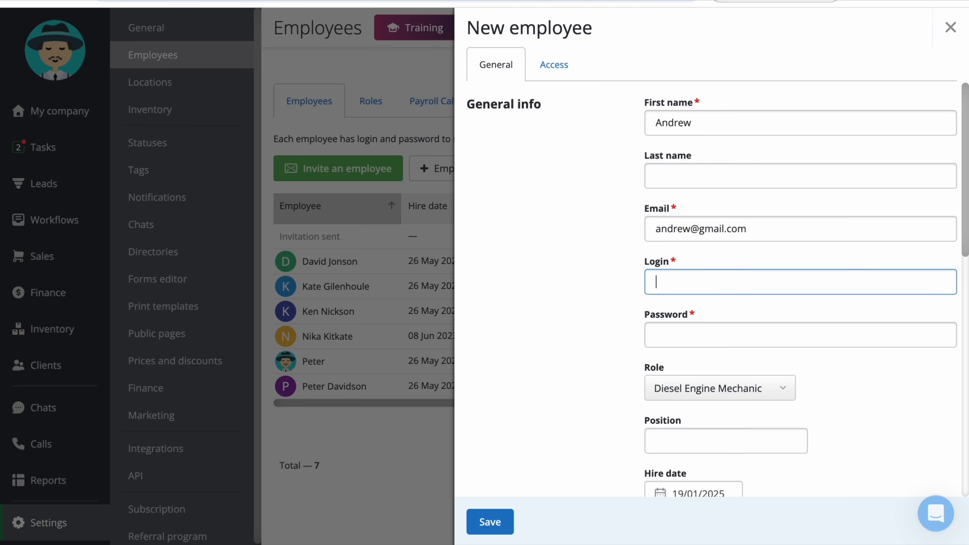
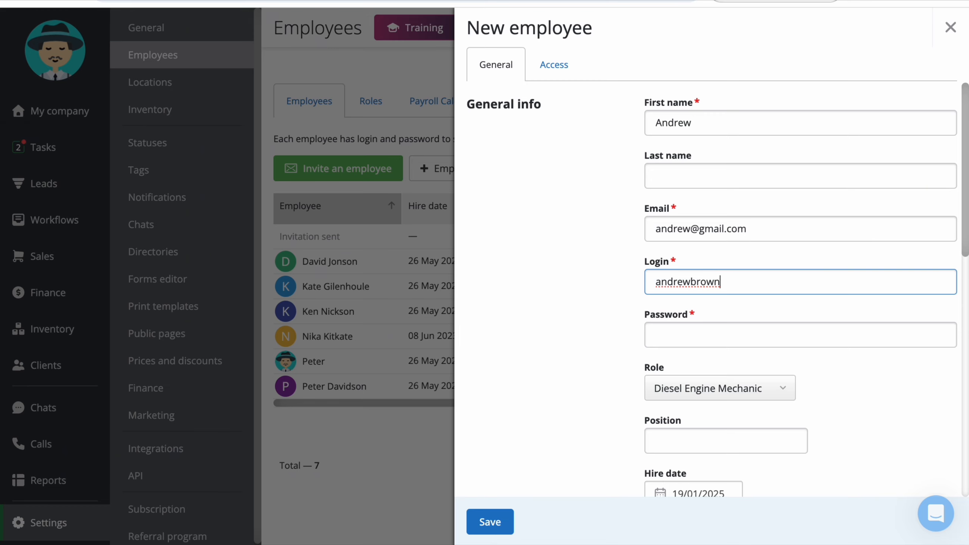
click(657, 335)
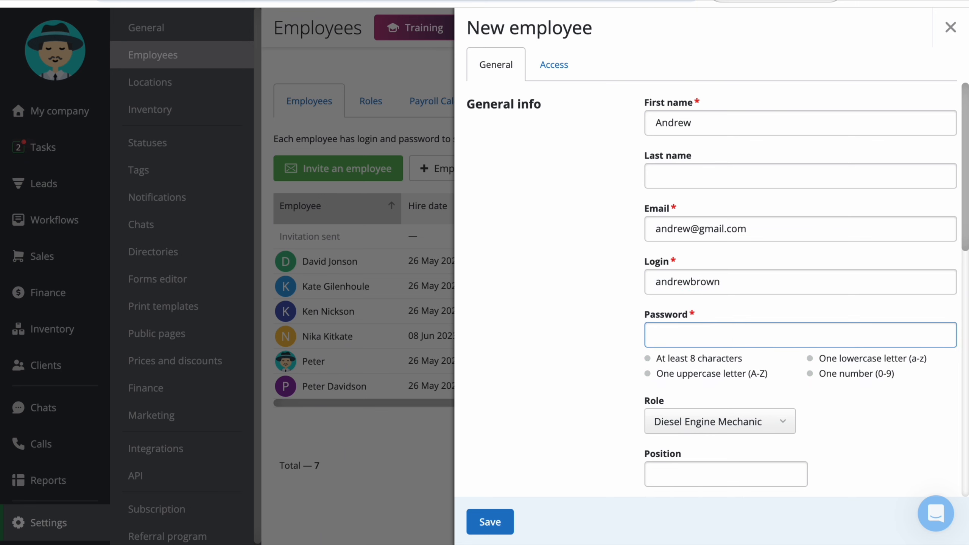
key(super+v)
- Assign the Suspension Repair Specialist role and set the position to Technician
scroll(504, 358, down, 4)
scroll(503, 358, up, 2)
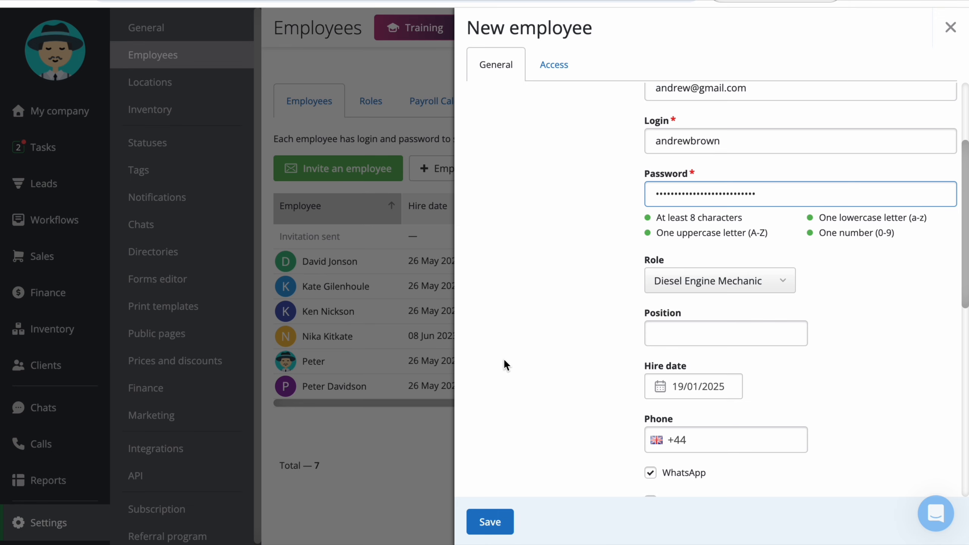
click(779, 287)
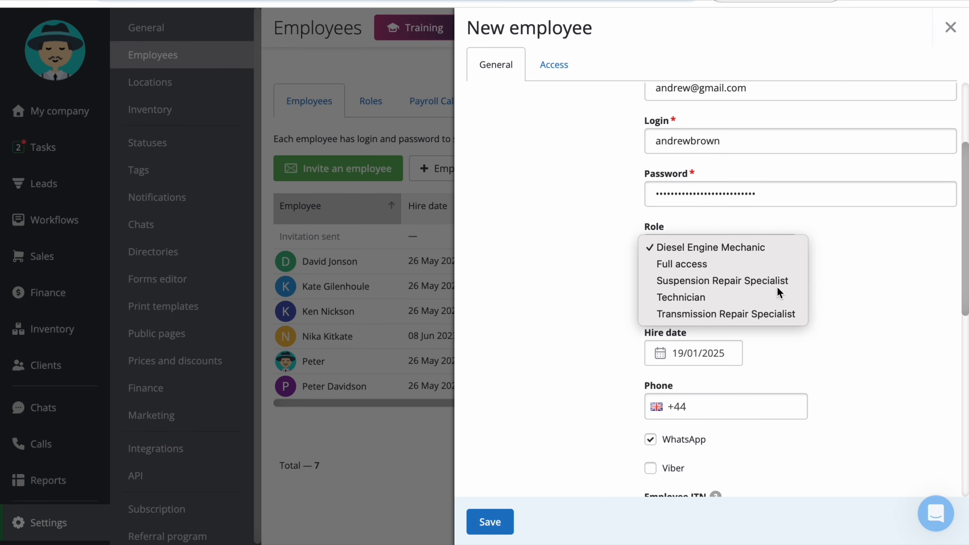
click(777, 286)
scroll(774, 244, down, 1)
click(774, 247)
text(Tecnch)
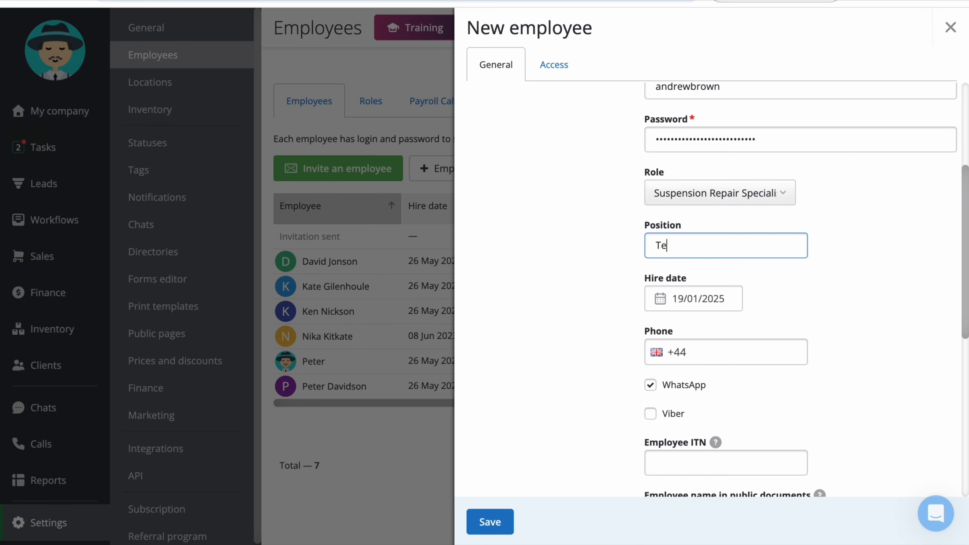
key(BackSpace)
key(BackSpace)
key(BackSpace)
text(hnicia)
- Set the hire date to 20/01/2025 and enter the employee's phone number
scroll(562, 324, down, 3)
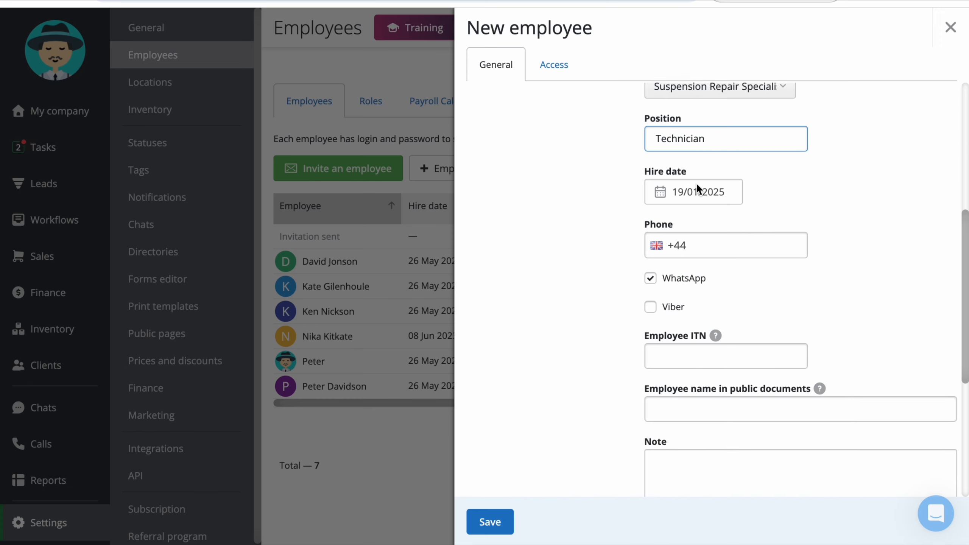
click(696, 189)
click(694, 368)
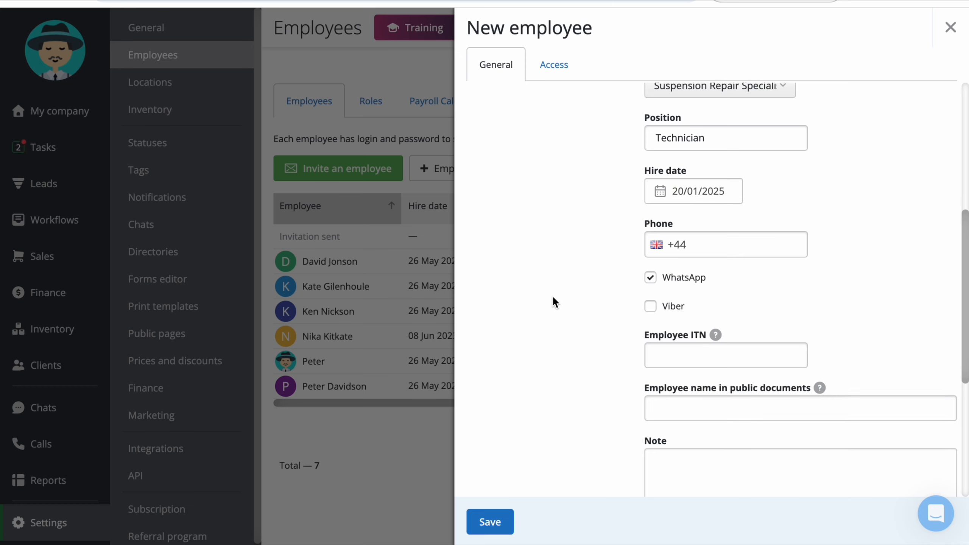
scroll(552, 295, down, 1)
click(718, 227)
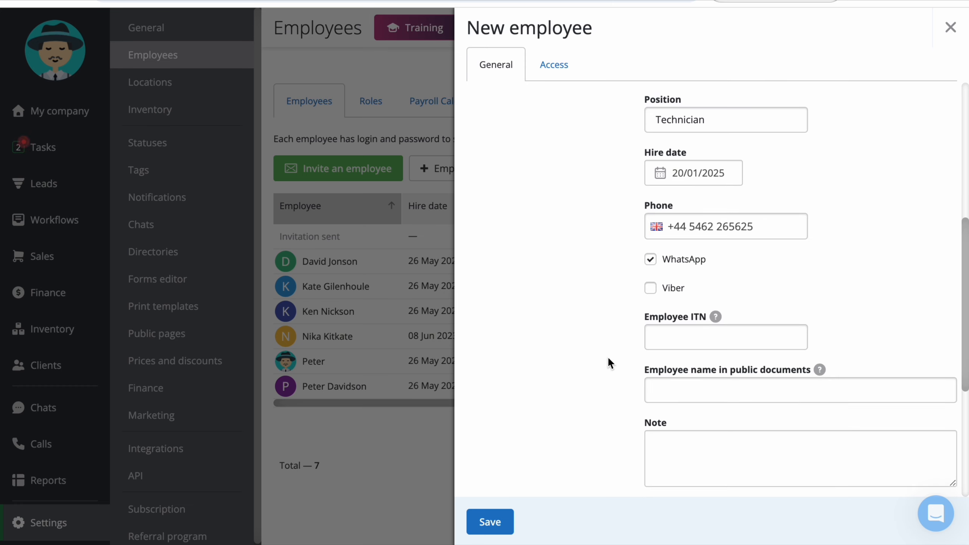
click(660, 342)
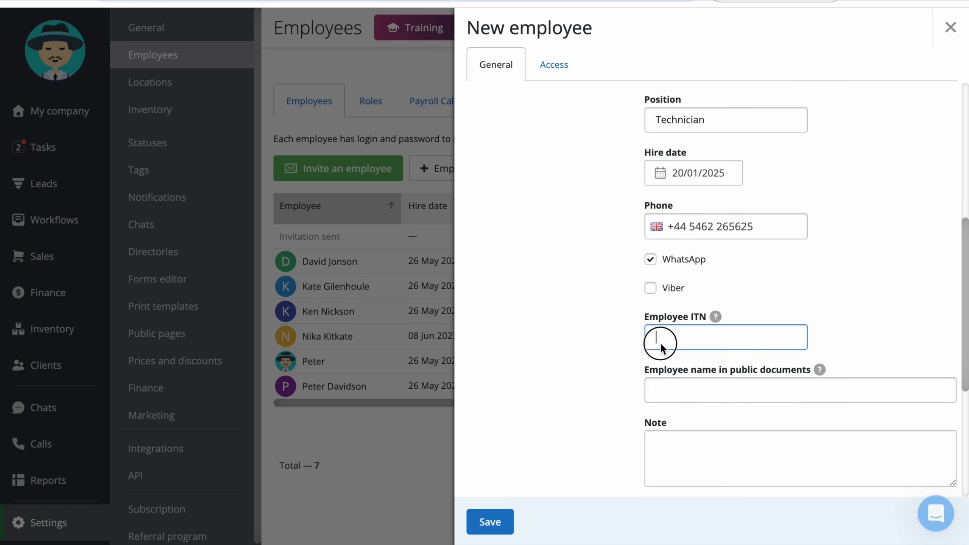
scroll(607, 350, down, 2)
click(689, 294)
scroll(592, 315, down, 1)
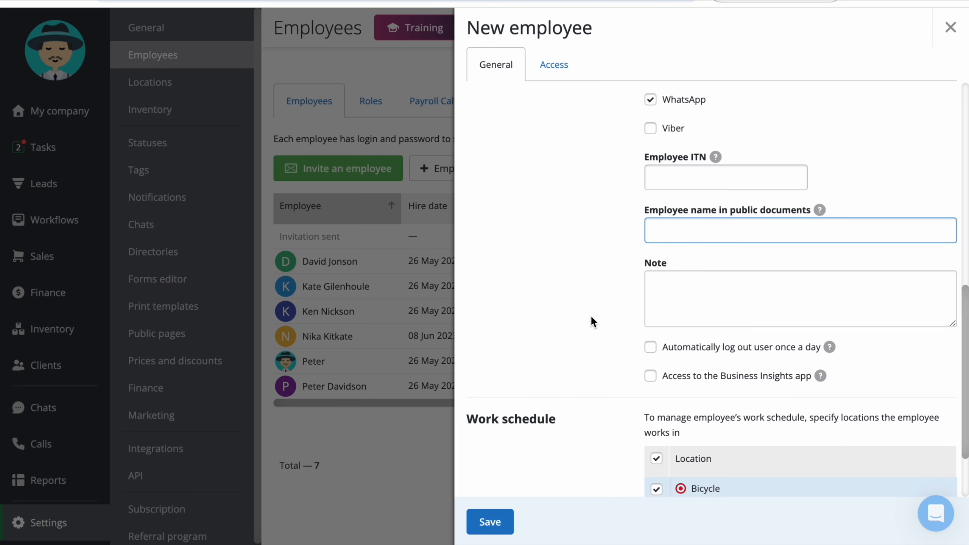
- Enter the employee's full name for public documents, note 'notes', daily auto logout on, Business Insights off
scroll(549, 305, down, 3)
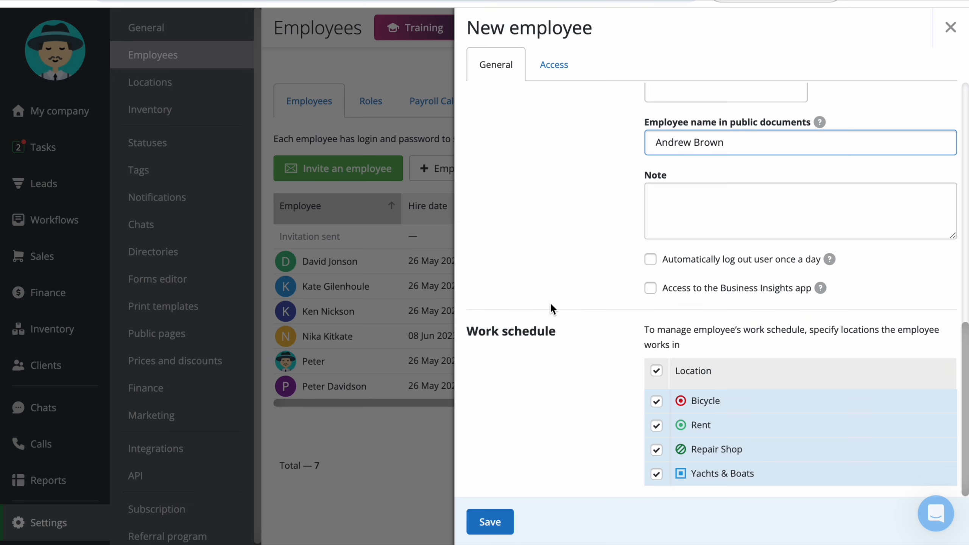
click(695, 200)
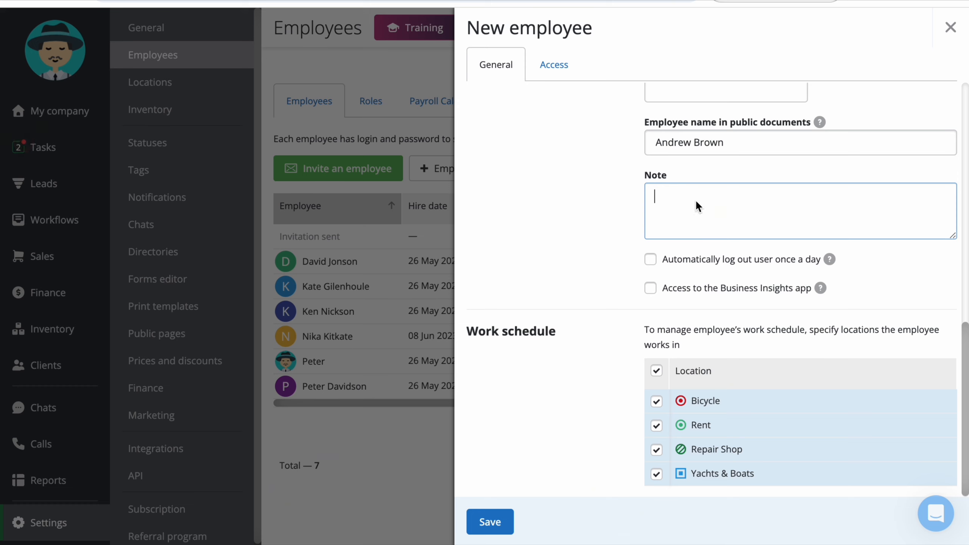
text(notes)
click(650, 260)
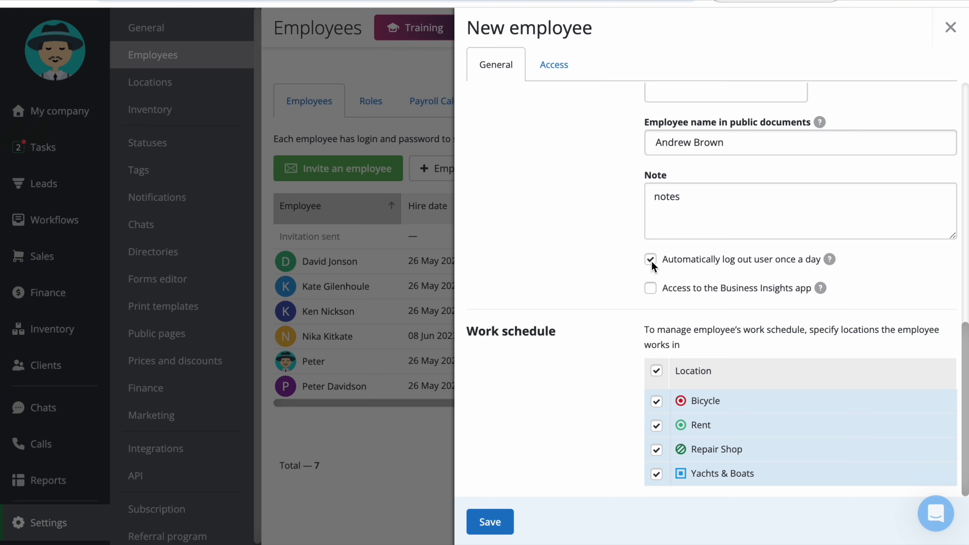
click(650, 290)
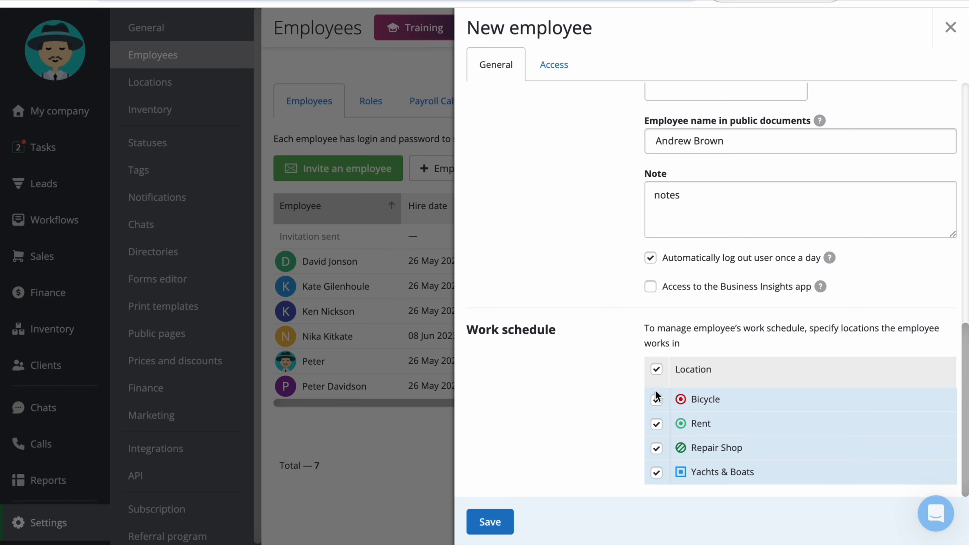
- Drop Rent and Yachts & Boats from the schedule and revoke Bank and Bicycles warehouse access
click(656, 424)
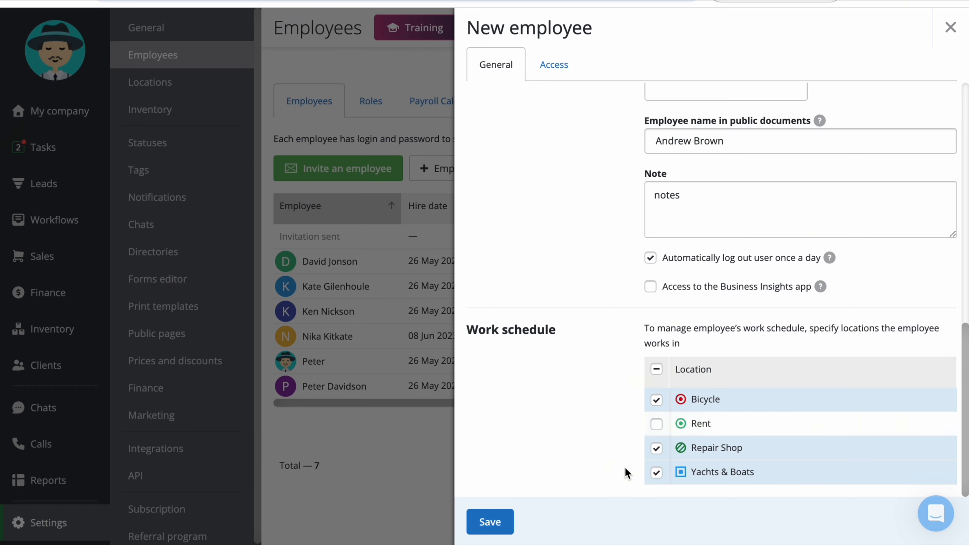
click(656, 473)
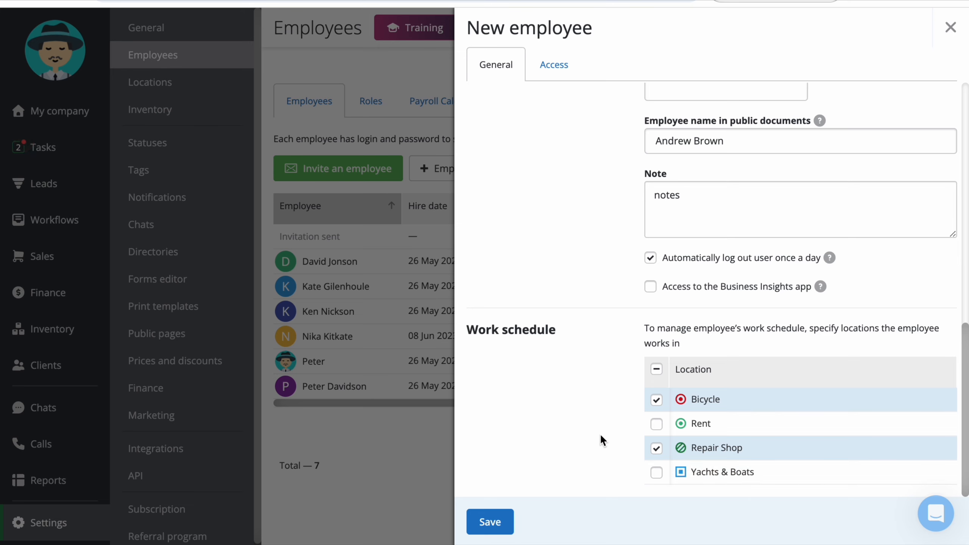
click(555, 71)
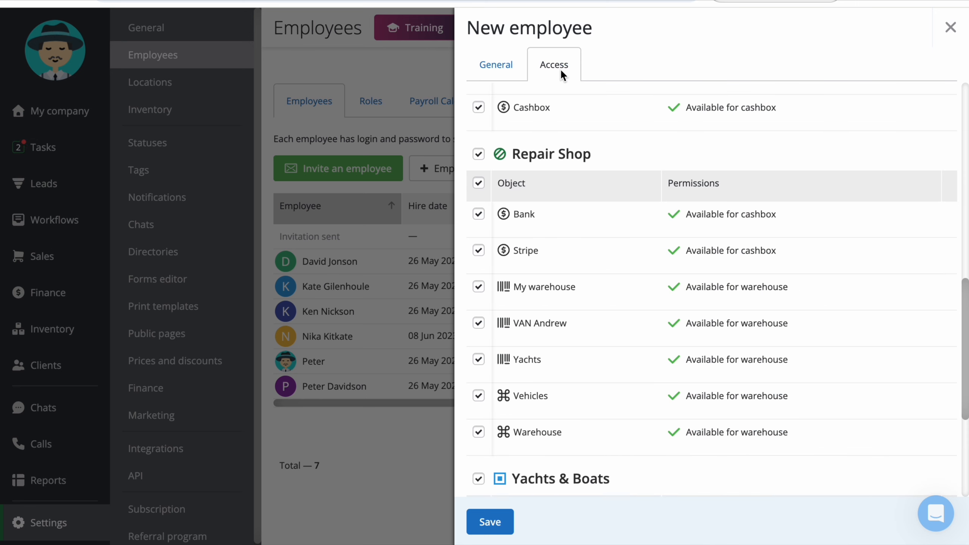
scroll(594, 132, up, 5)
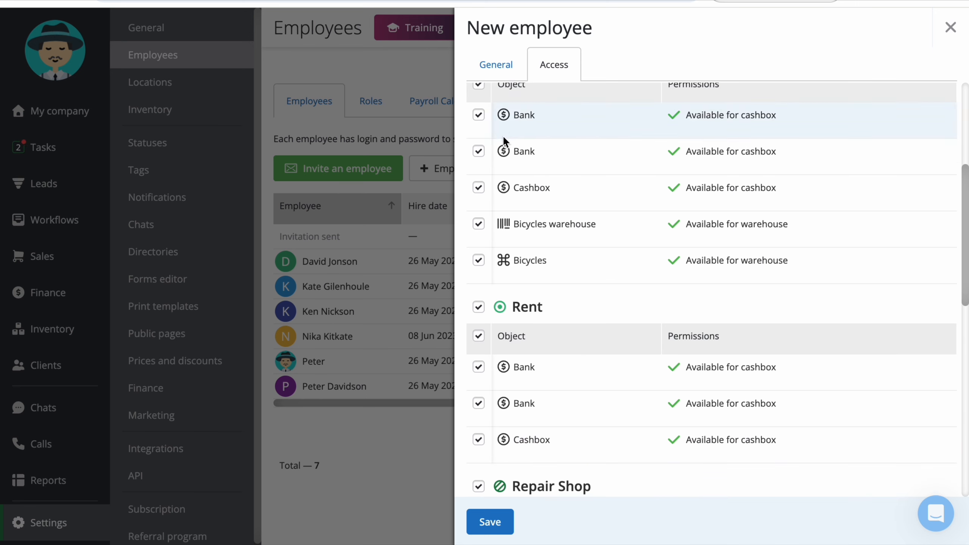
click(479, 151)
click(479, 224)
- Revoke Rent, Yachts & Boats, Stripe, VAN Andrew and Yachts access, then save the employee
scroll(479, 225, down, 5)
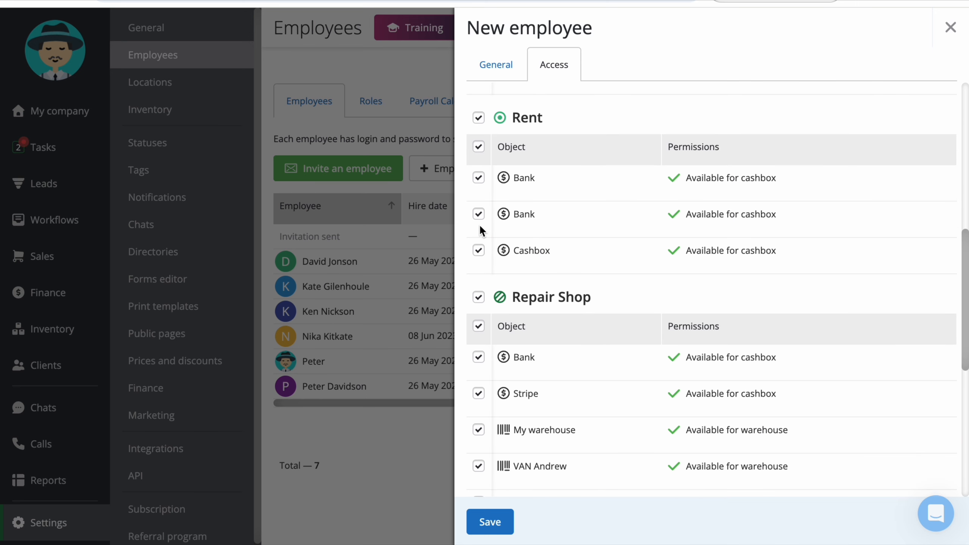
click(479, 117)
scroll(524, 278, down, 5)
click(478, 255)
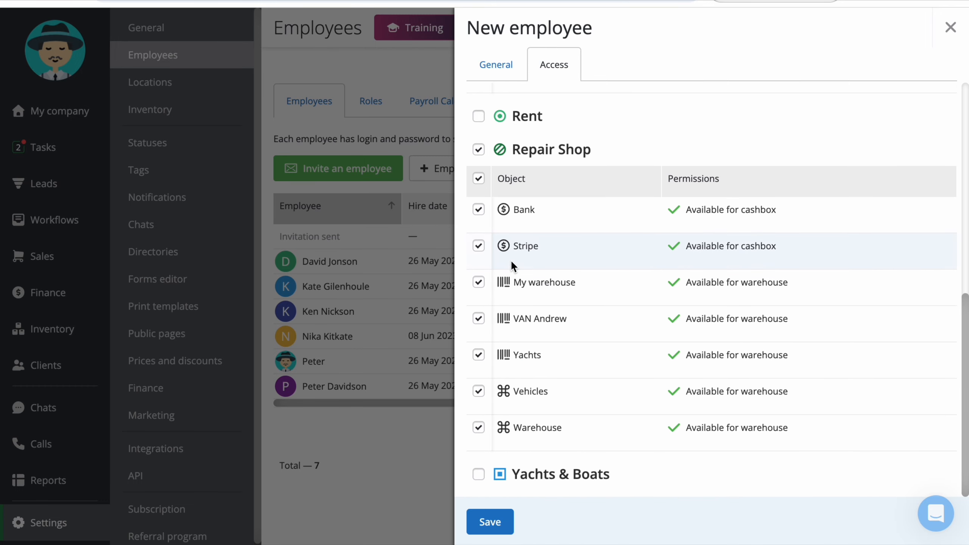
scroll(495, 290, up, 1)
click(478, 294)
click(478, 367)
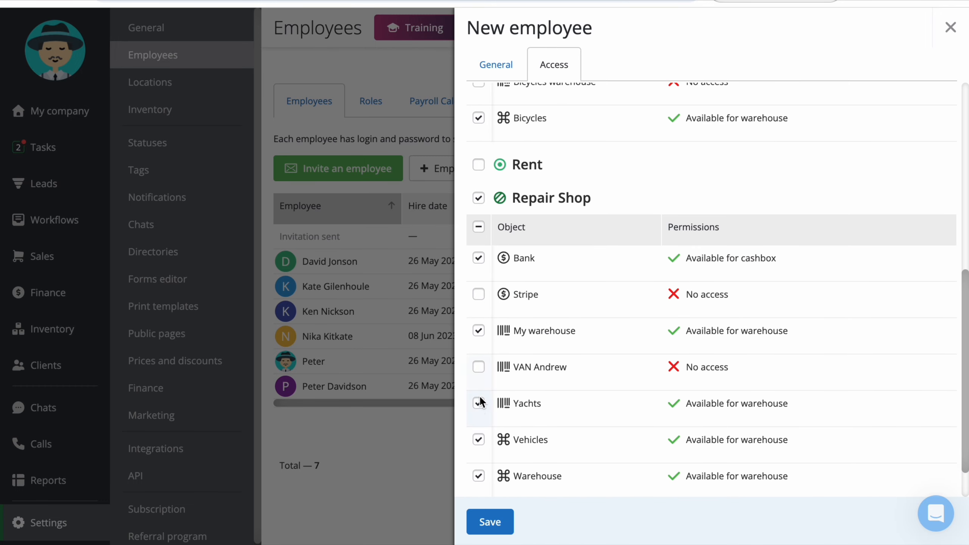
click(478, 403)
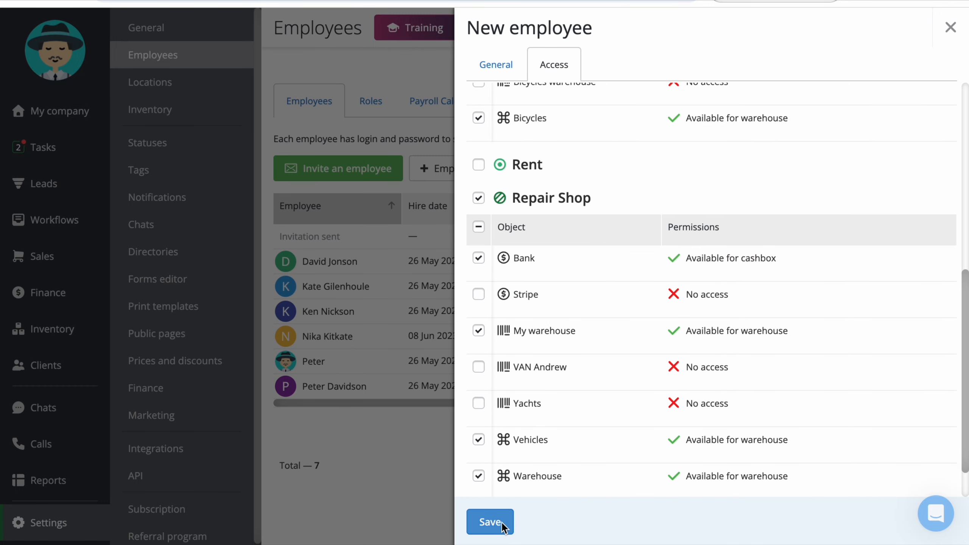
click(492, 528)
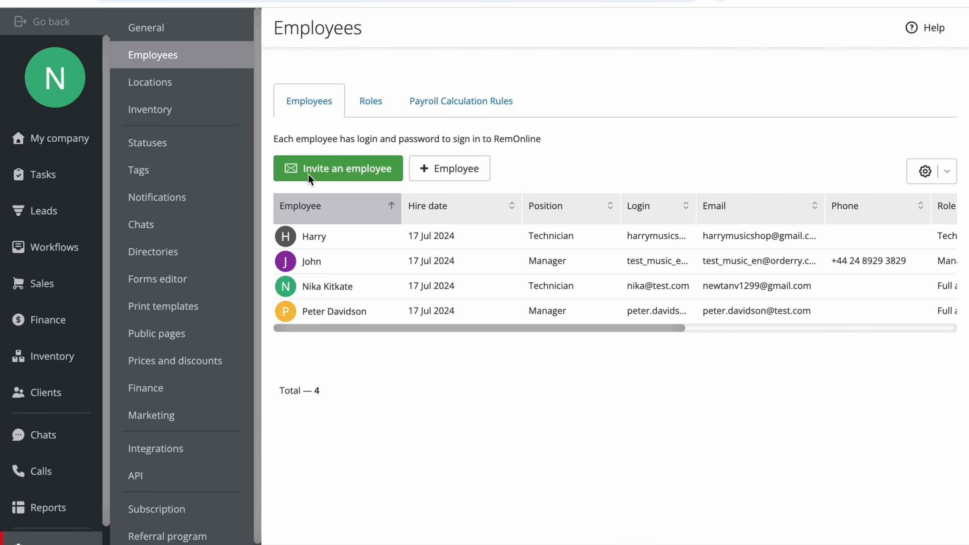
- Invite an employee by entering the invitee's e-mail and choosing the Technician role
click(327, 175)
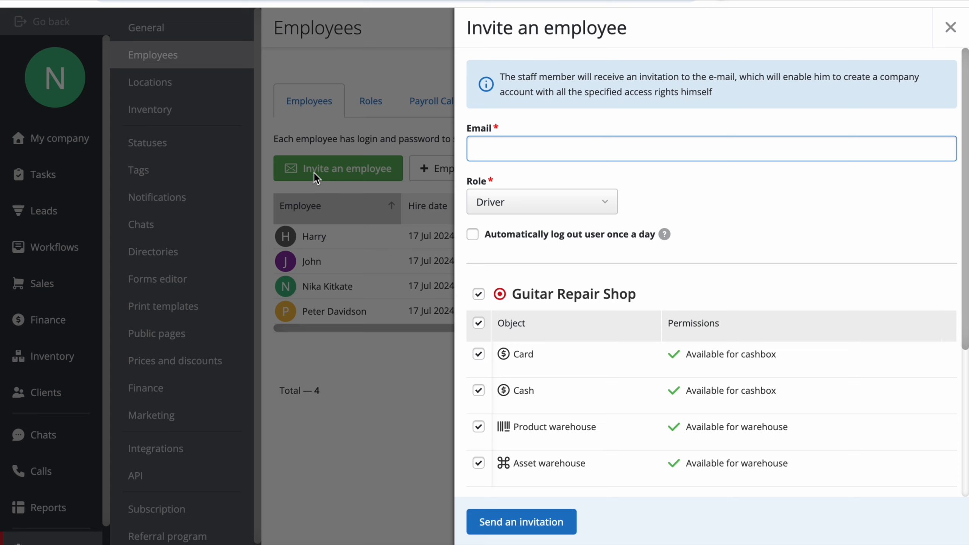
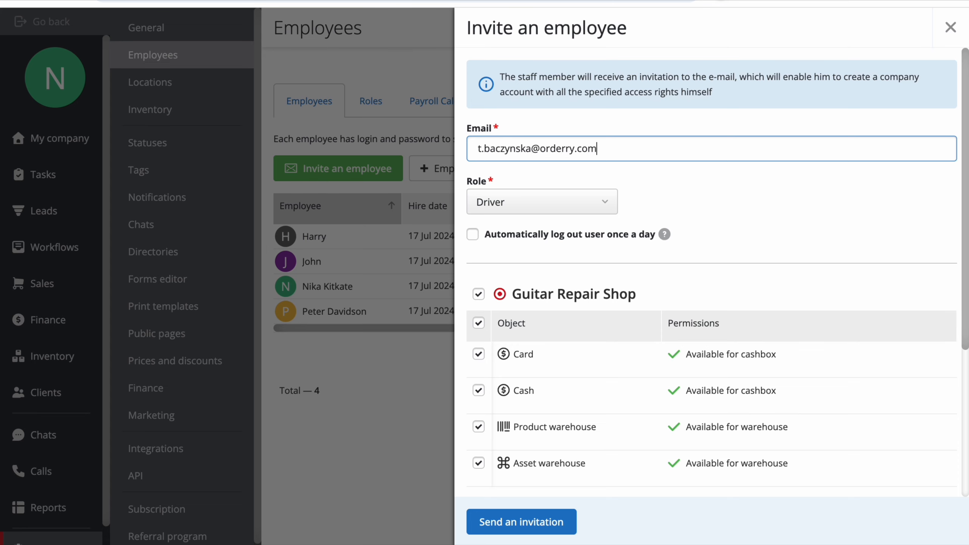
click(592, 199)
click(583, 251)
- Remove Guitar Repair Shop, Cash and Asset warehouse access, then send the invitation
scroll(789, 206, down, 2)
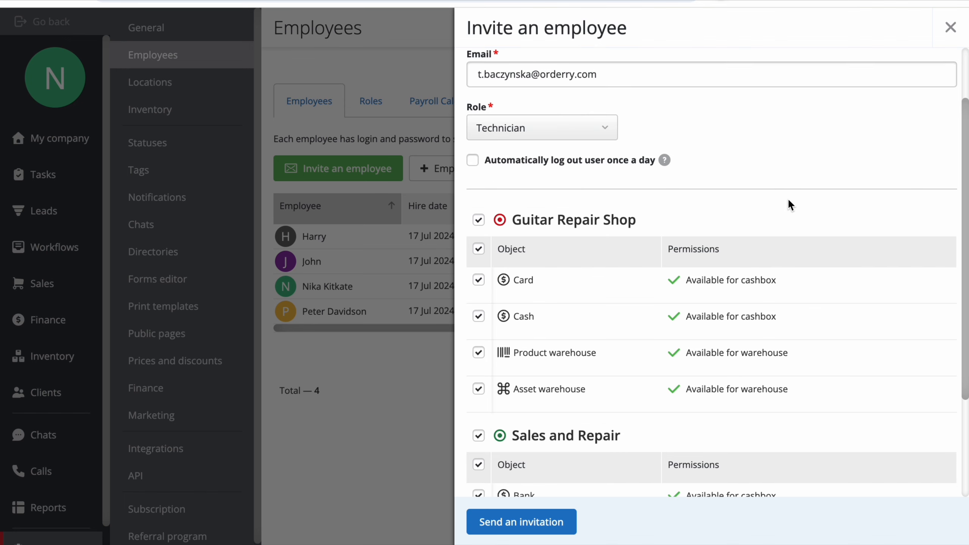
scroll(766, 154, down, 4)
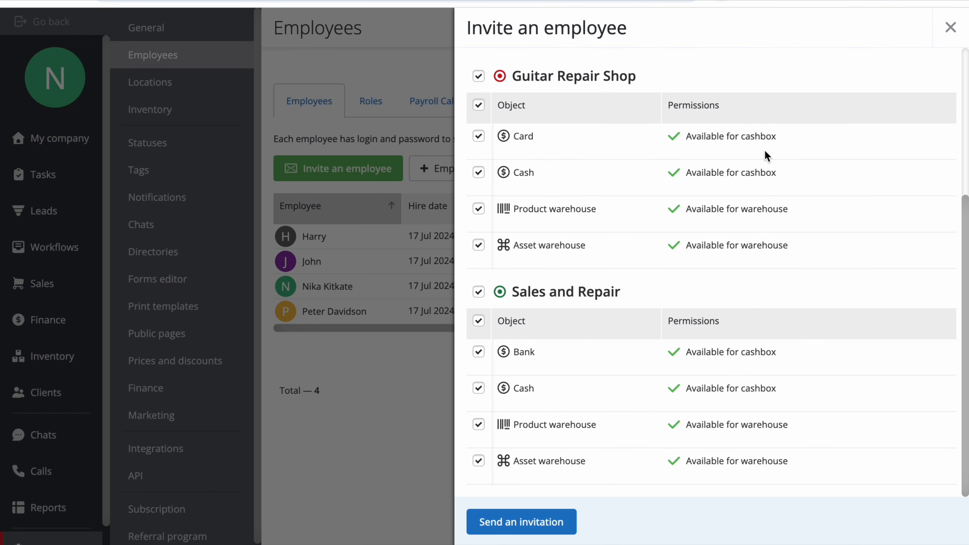
click(479, 76)
click(478, 388)
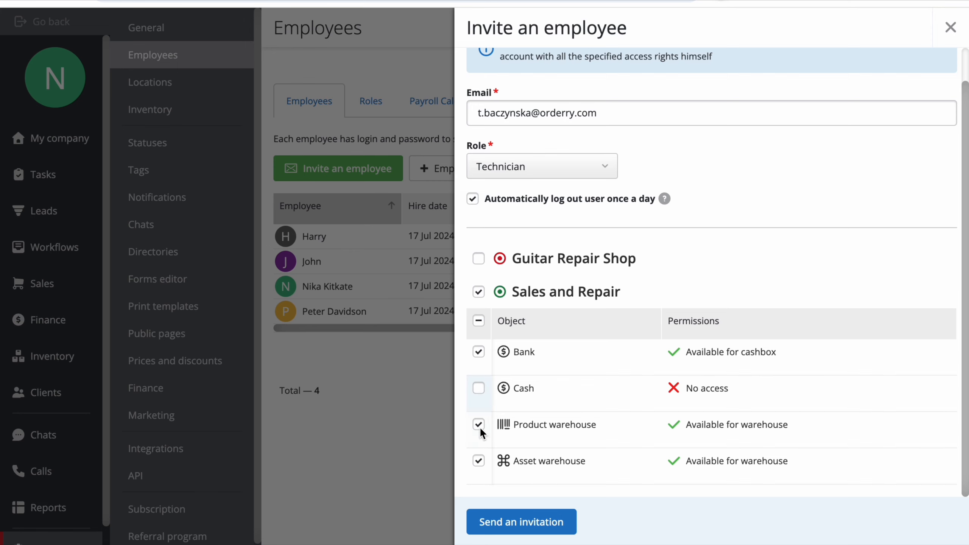
click(478, 461)
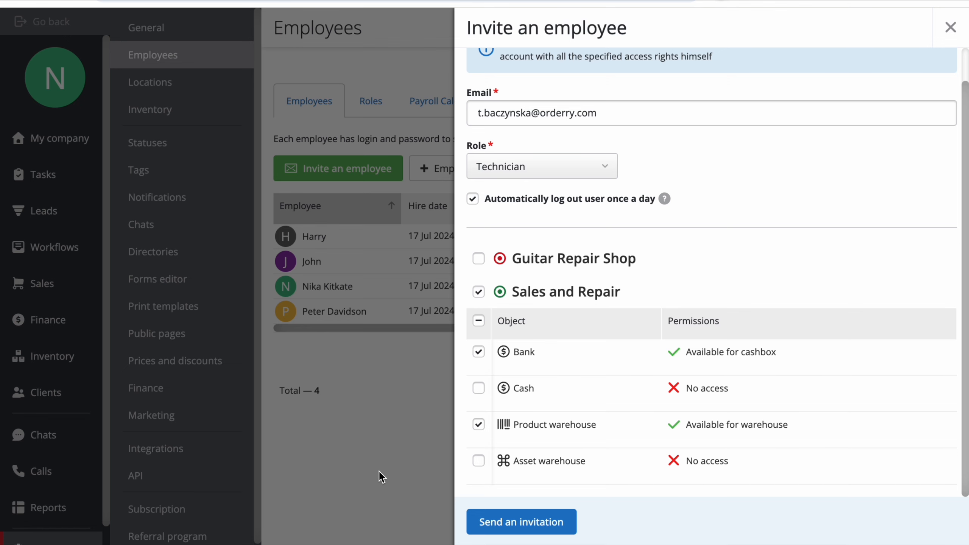
click(529, 536)
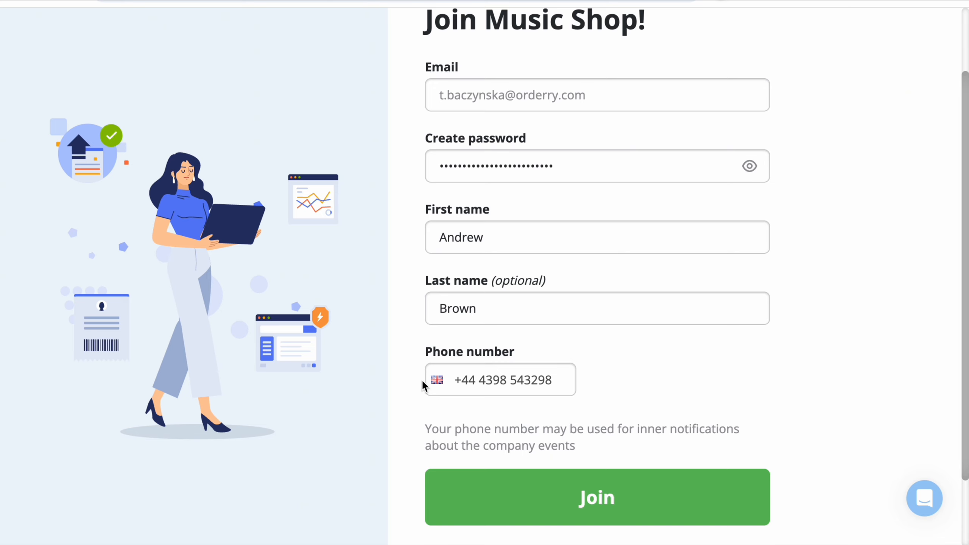
- Submit the completed Join form as the invited Technician to join the team
click(644, 511)
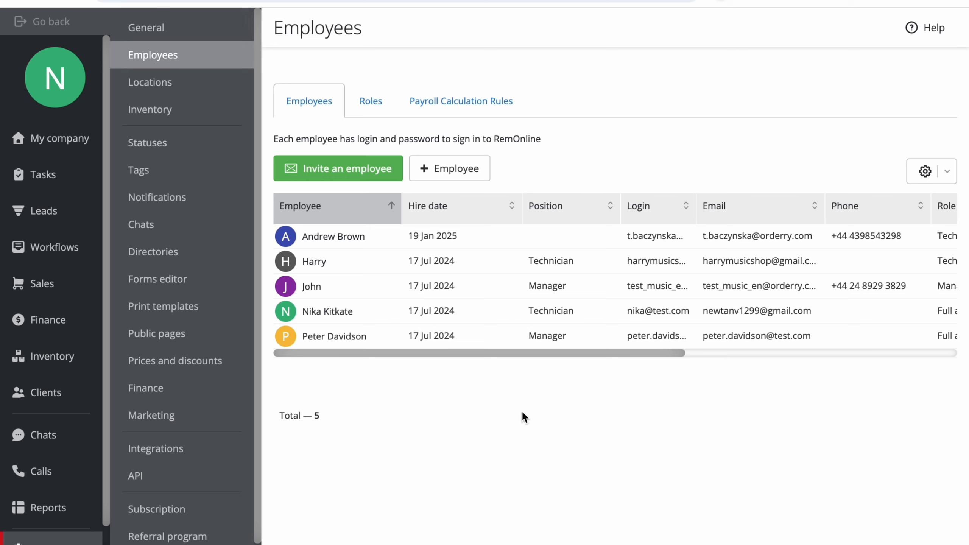
click(494, 241)
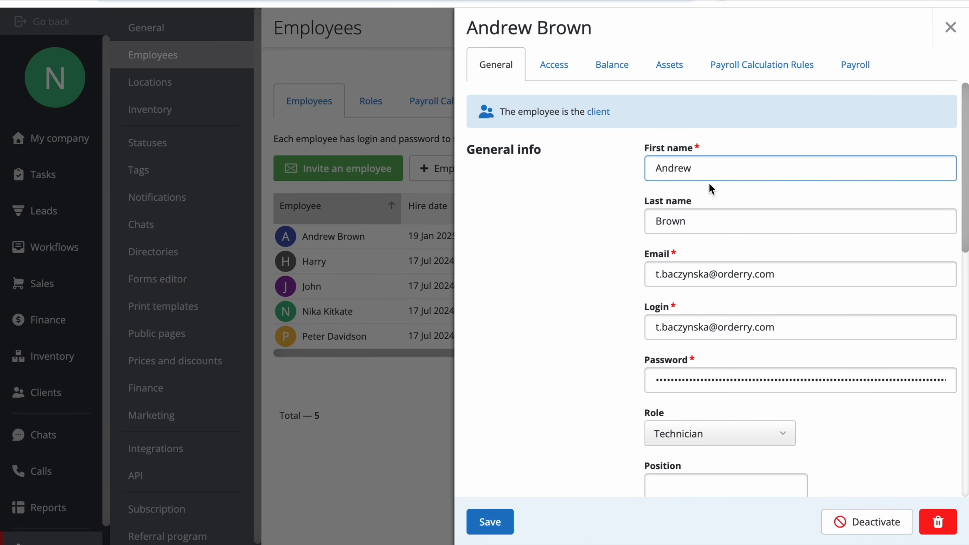
click(739, 223)
double_click(739, 224)
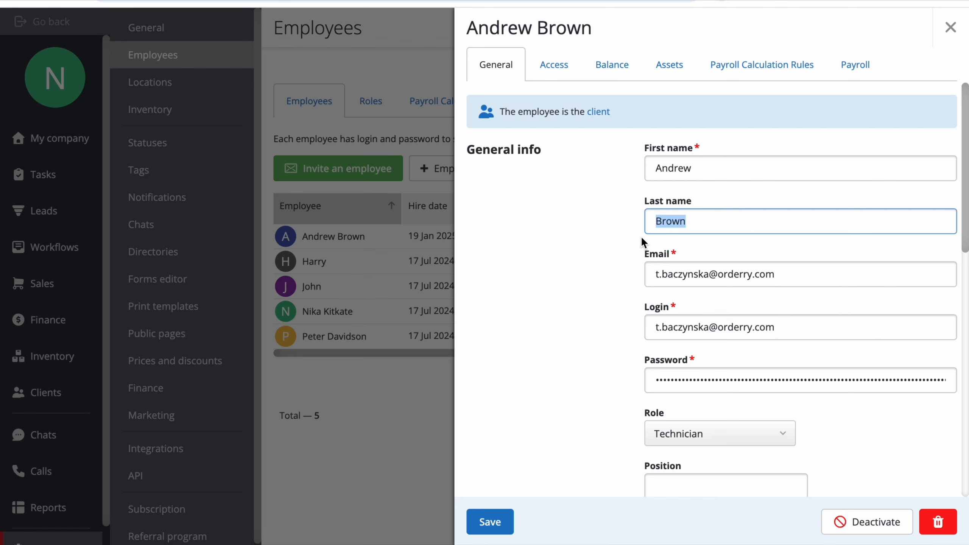
click(553, 65)
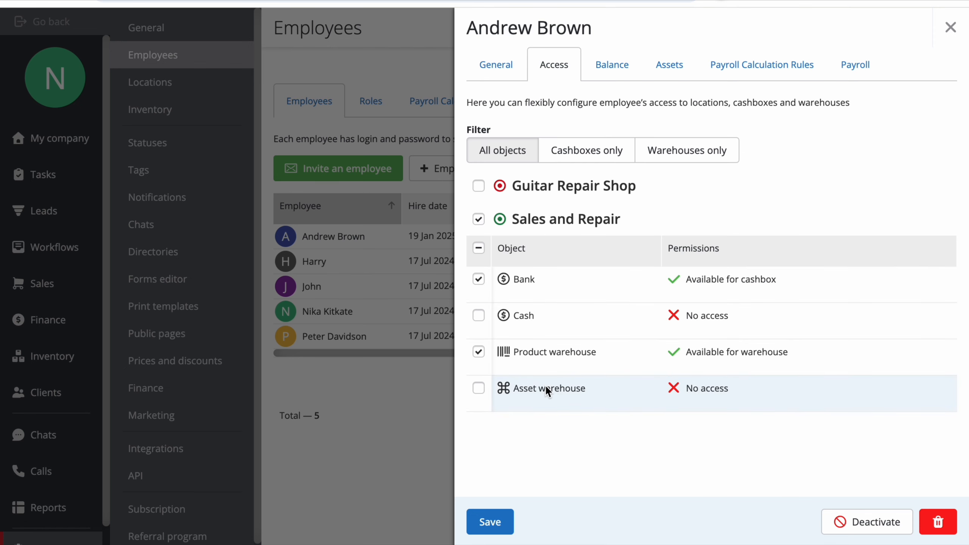
click(934, 527)
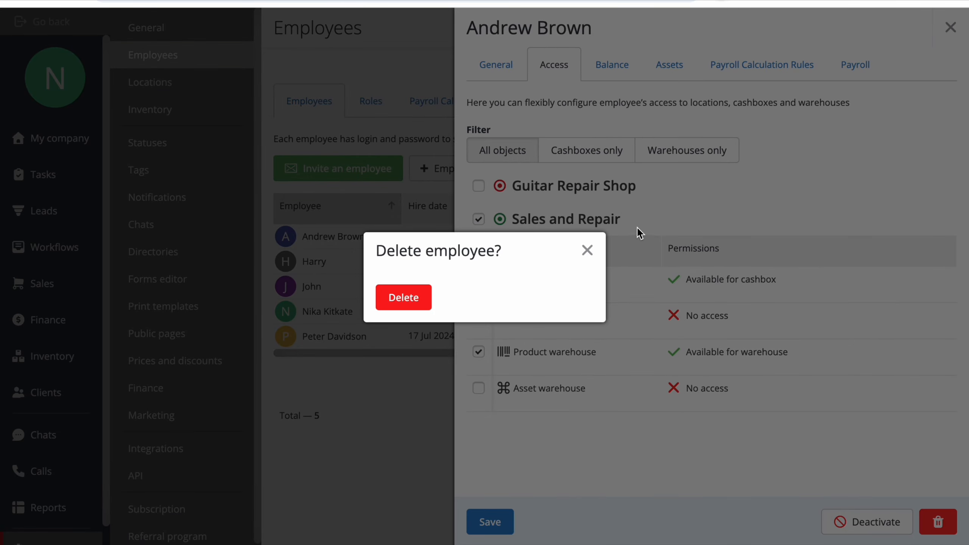
click(586, 250)
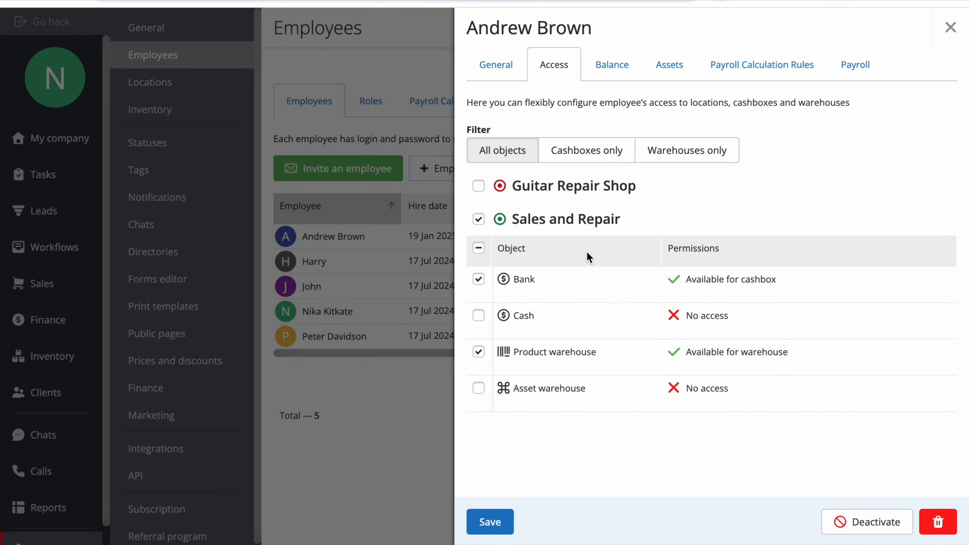
click(950, 27)
- Remove the last-name-less manager, giving his leads to one technician and his jobs to the other
click(488, 290)
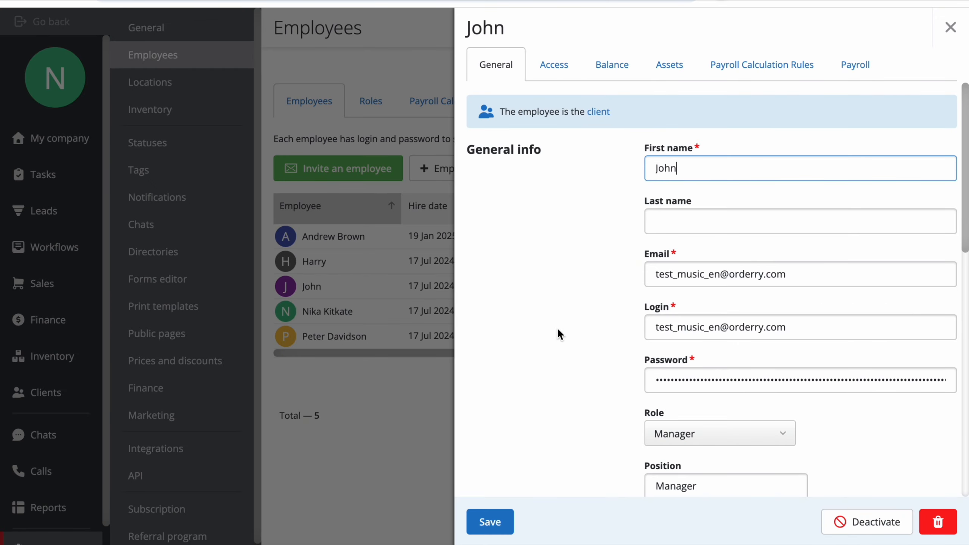
click(937, 519)
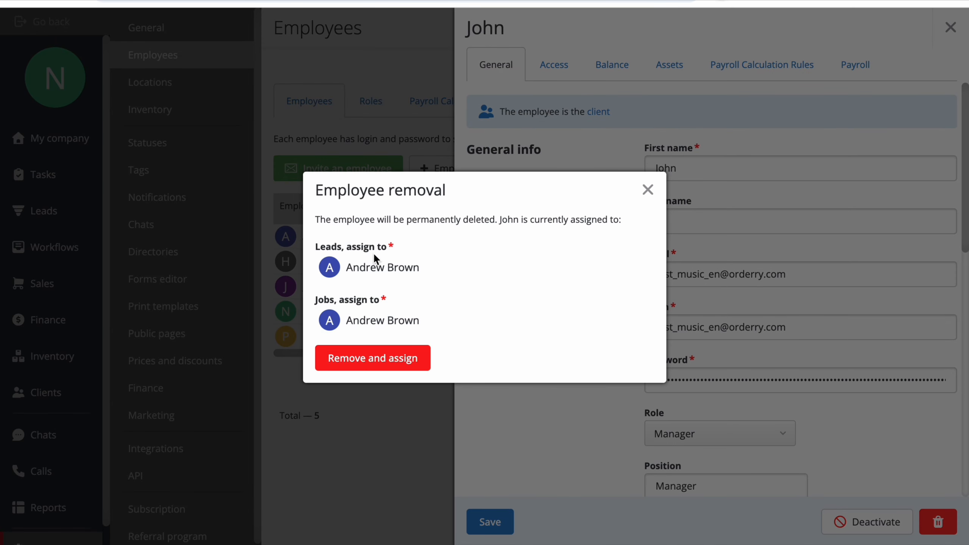
click(480, 261)
click(482, 331)
click(502, 326)
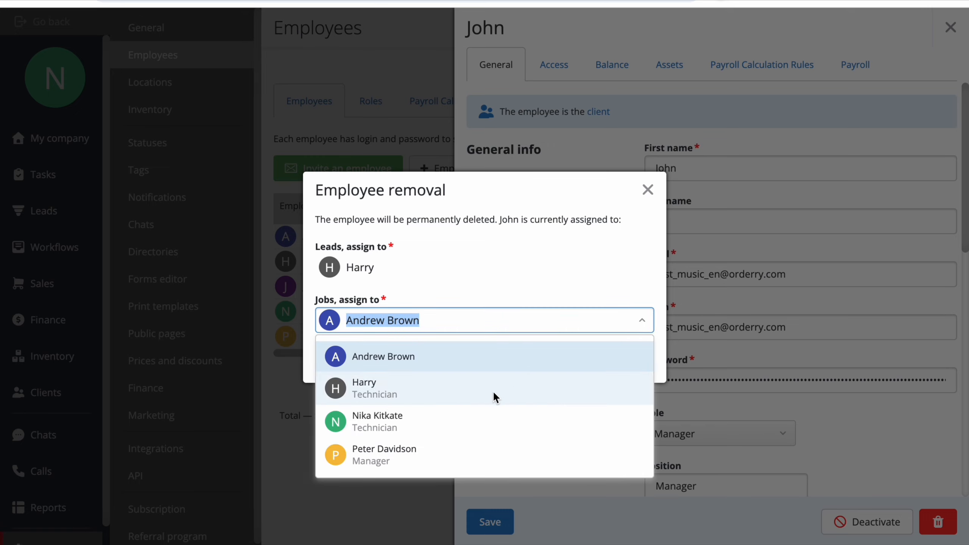
click(492, 415)
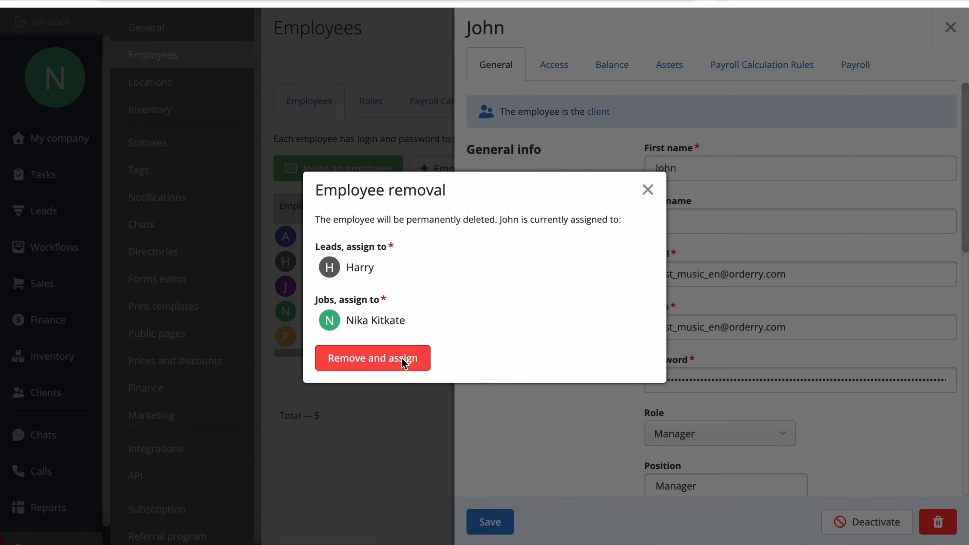
click(386, 360)
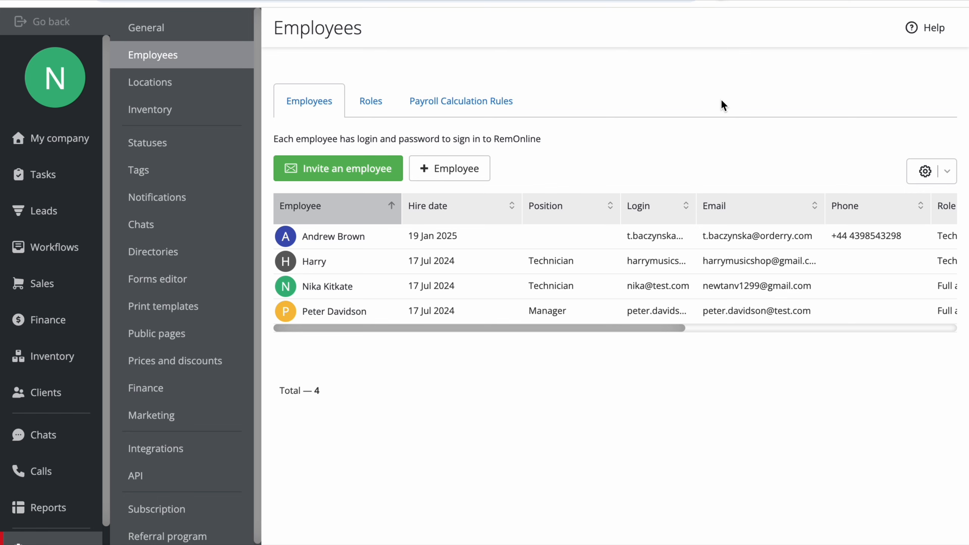
click(499, 238)
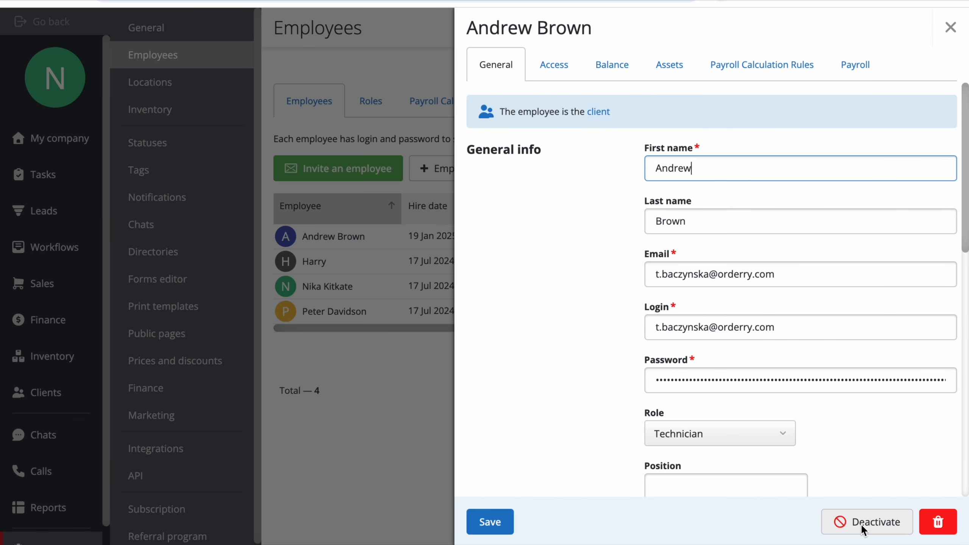
click(885, 532)
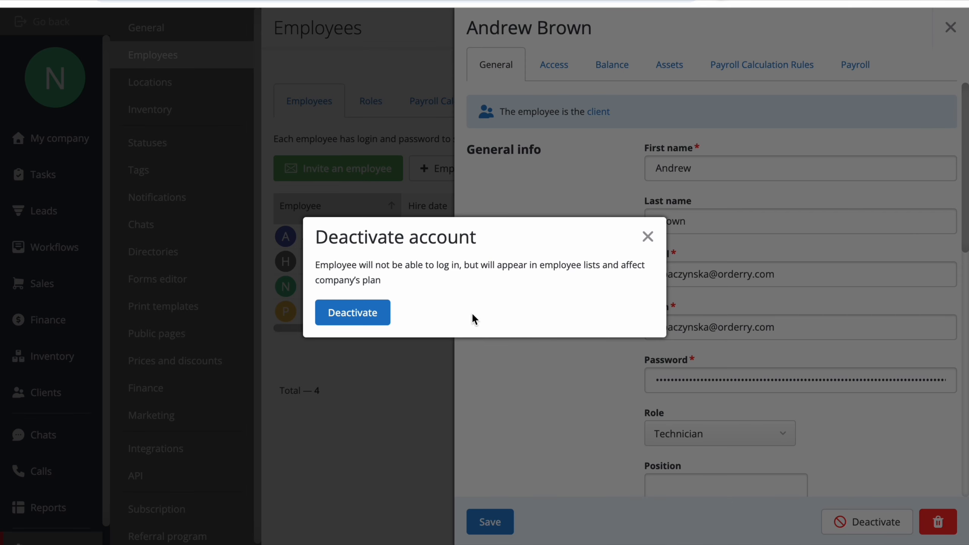
click(362, 309)
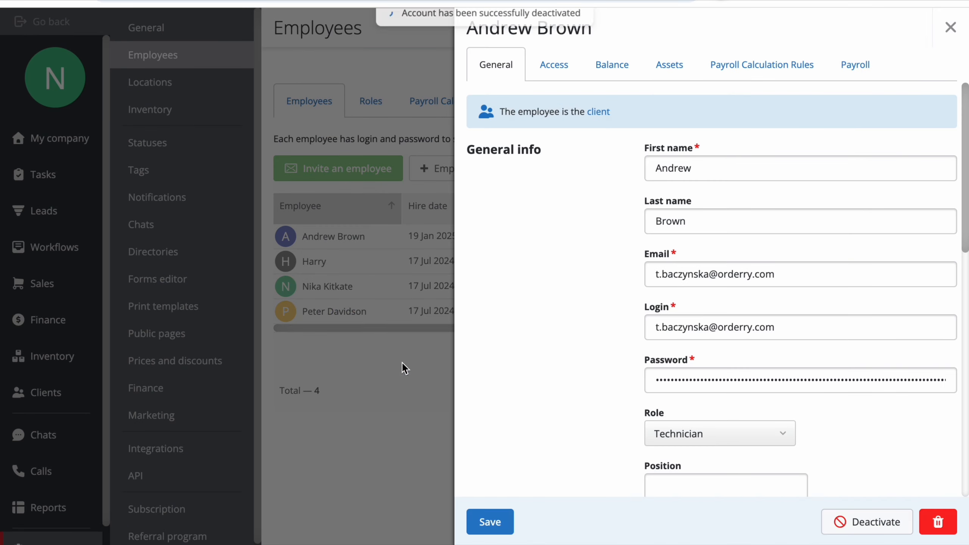
click(379, 389)
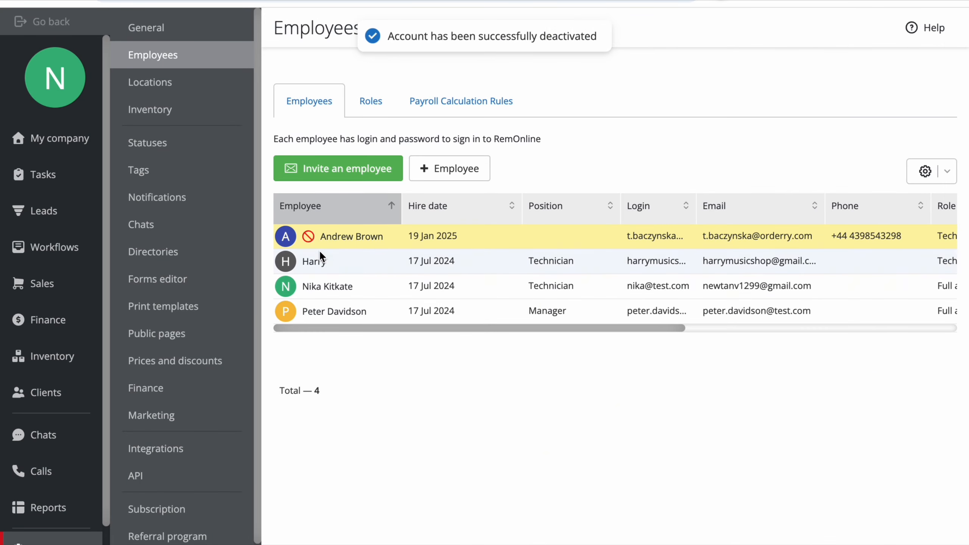